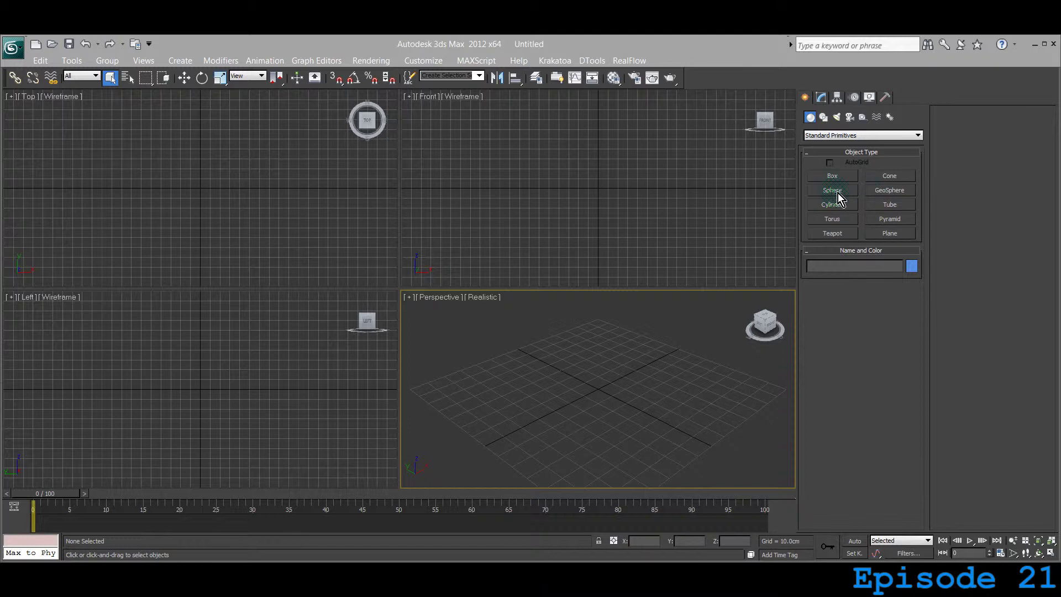
Drag out a green GeoSphere001 at the scene centre in Perspective, then reframe the views
{"action": "left_click", "coordinate": [895, 191]}
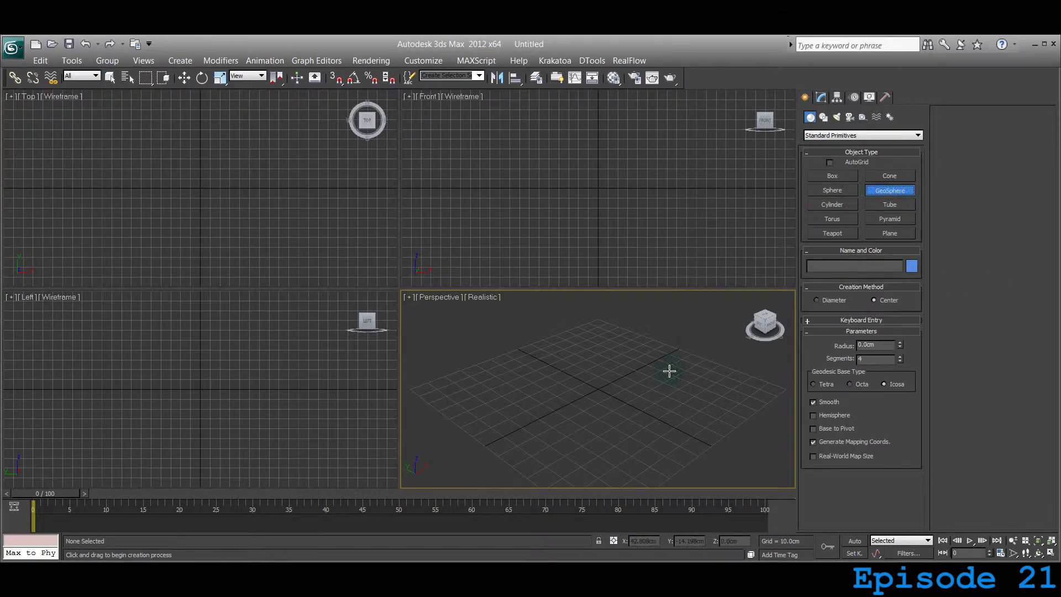
{"action": "left_click_drag", "start_coordinate": [632, 380], "coordinate": [607, 424]}
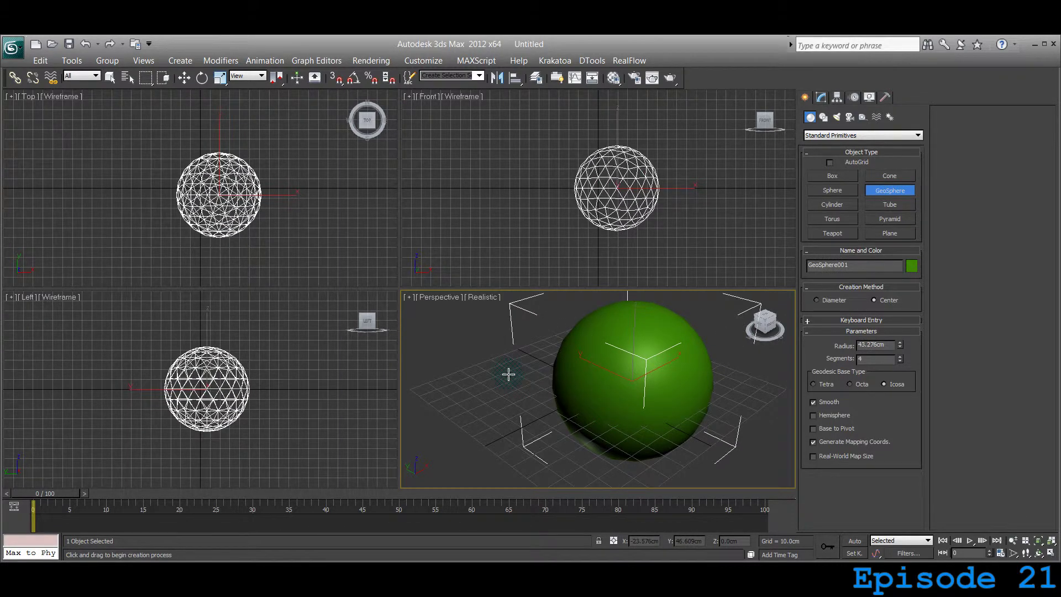
{"action": "right_click", "coordinate": [488, 357]}
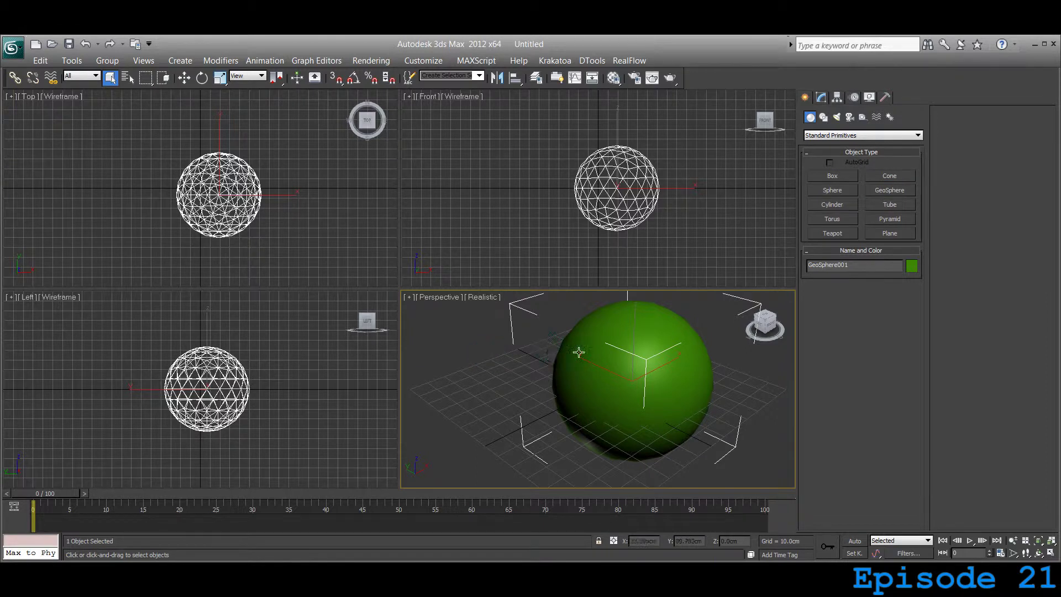
{"action": "middle_click_drag", "start_coordinate": [574, 349], "coordinate": [536, 366]}
{"action": "middle_click_drag", "start_coordinate": [602, 368], "coordinate": [665, 347]}
{"action": "middle_click_drag", "start_coordinate": [620, 171], "coordinate": [699, 172]}
{"action": "mouse_move", "coordinate": [684, 367]}
{"action": "middle_mouse_down"}
{"action": "mouse_move", "coordinate": [682, 379]}
{"action": "mouse_move", "coordinate": [692, 376]}
{"action": "middle_mouse_up"}
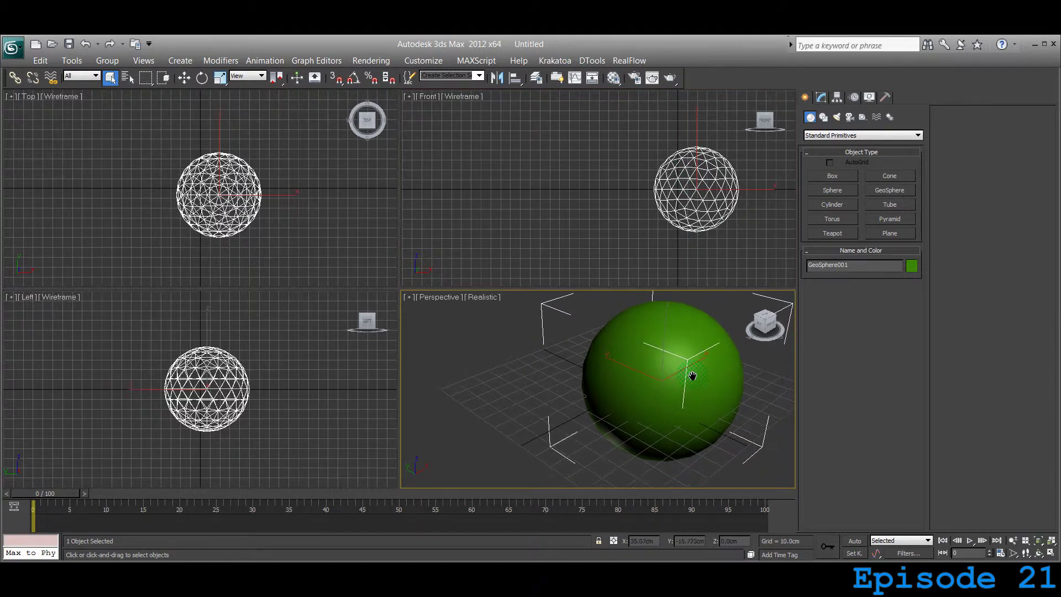
Draw a magenta Sphere001 beside the GeoSphere in Front, framing both in Top and Perspective
{"action": "left_click", "coordinate": [847, 193]}
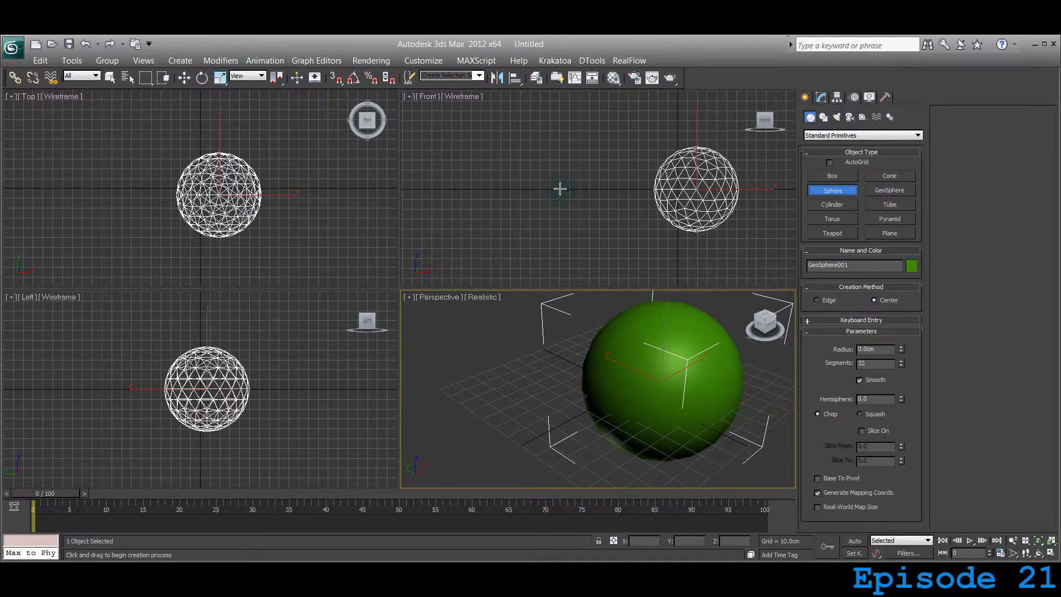
{"action": "left_click_drag", "start_coordinate": [560, 188], "coordinate": [602, 226]}
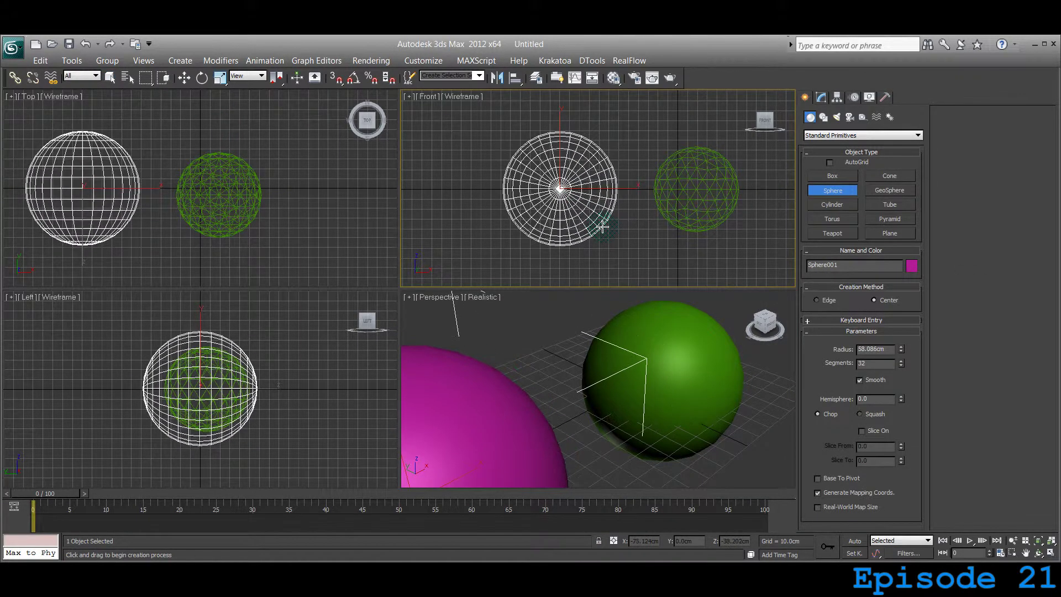
{"action": "right_click", "coordinate": [655, 232]}
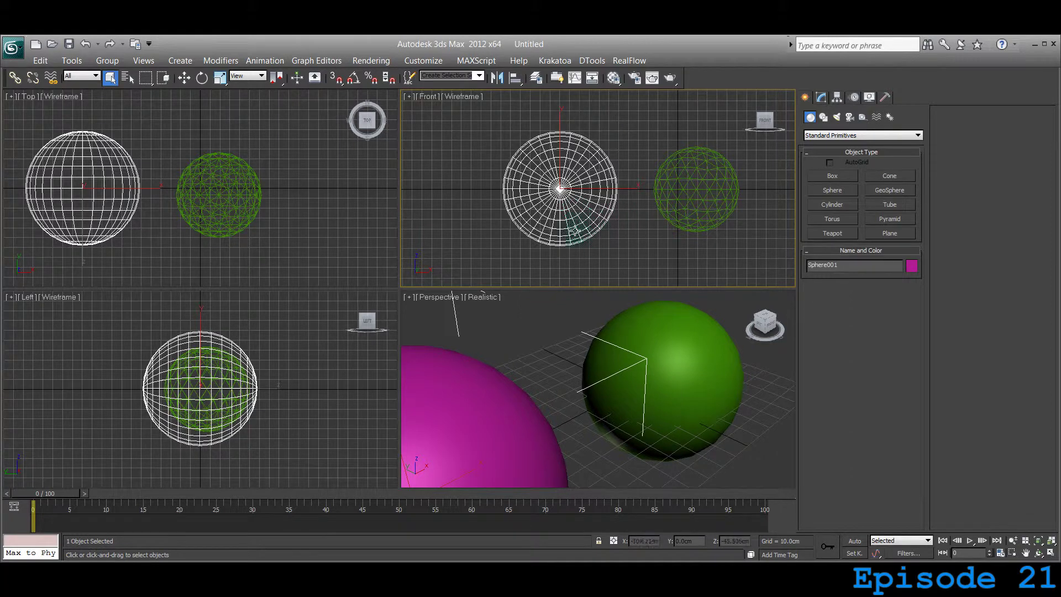
{"action": "middle_click_drag", "start_coordinate": [185, 216], "coordinate": [245, 219]}
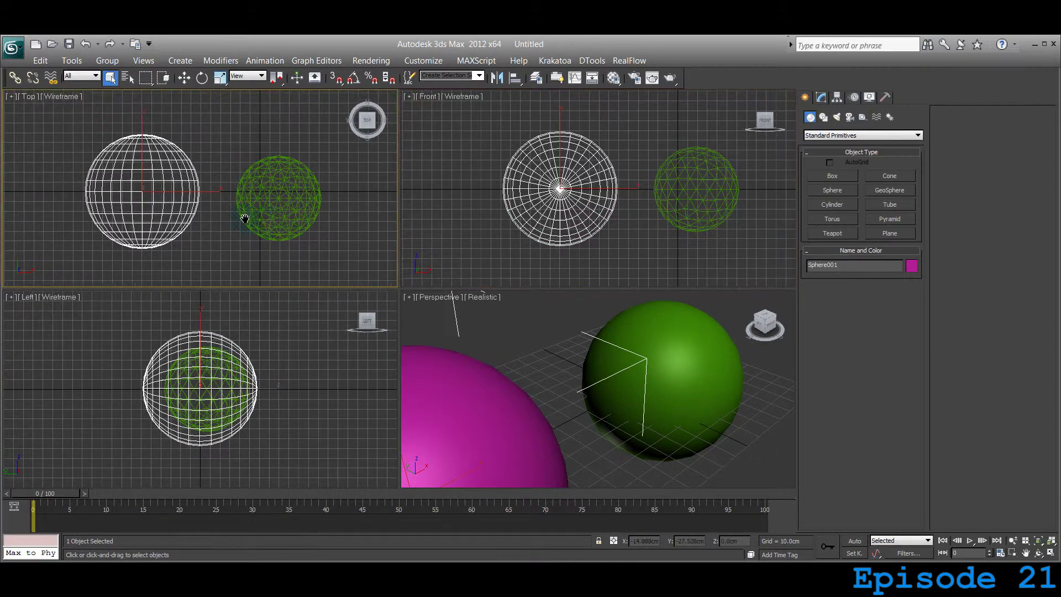
{"action": "scroll", "coordinate": [232, 217], "scroll_direction": "up", "scroll_amount": 3}
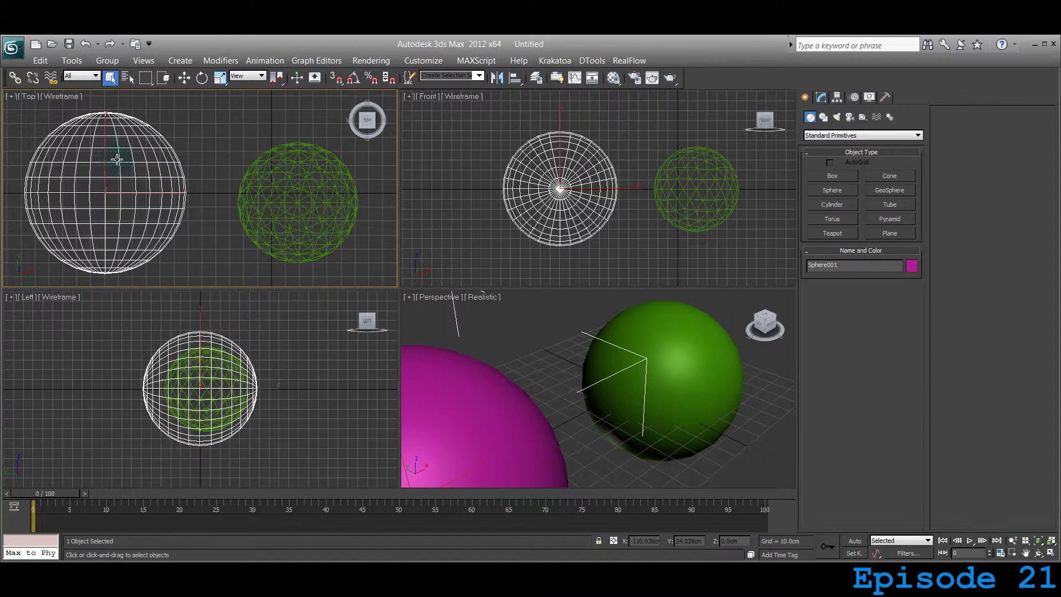
{"action": "middle_click_drag", "start_coordinate": [320, 201], "coordinate": [313, 201]}
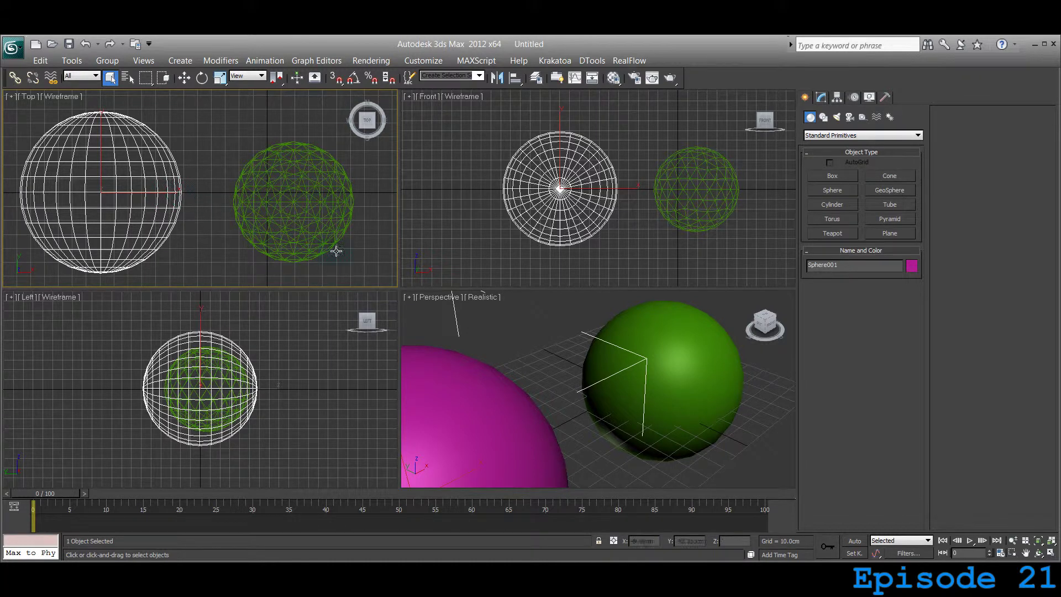
{"action": "scroll", "coordinate": [647, 390], "scroll_direction": "down", "scroll_amount": 5}
{"action": "middle_click_drag", "start_coordinate": [649, 385], "coordinate": [649, 366]}
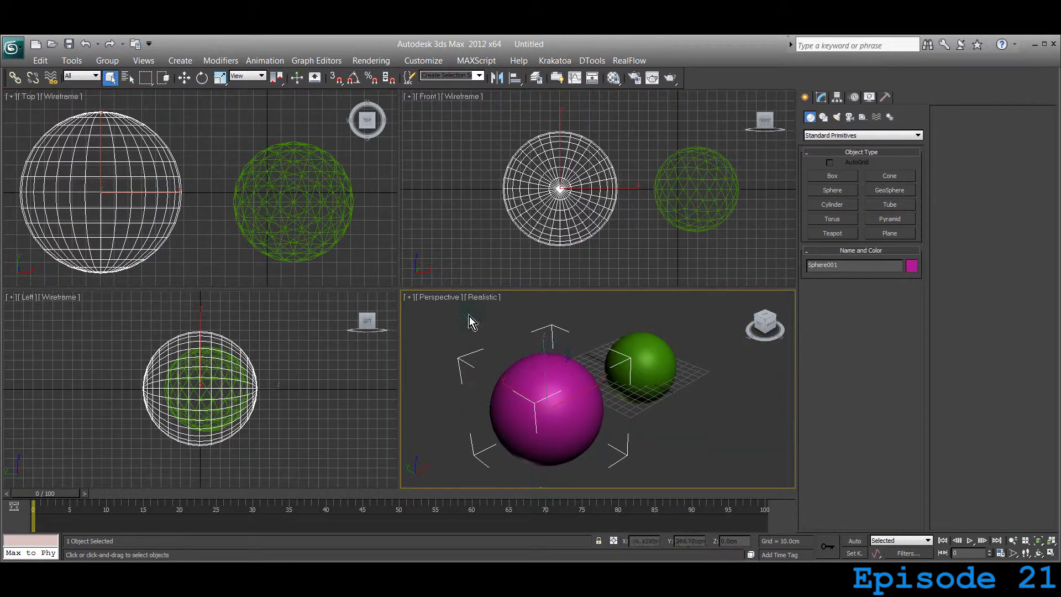
Switch the Perspective viewport to Shaded display
{"action": "left_click", "coordinate": [481, 298]}
{"action": "left_click", "coordinate": [507, 324]}
{"action": "middle_click_drag", "start_coordinate": [633, 433], "coordinate": [646, 430]}
Maximize the Perspective view with Alt+W, reposition the spheres and select the green GeoSphere
{"action": "key", "text": "alt+w"}
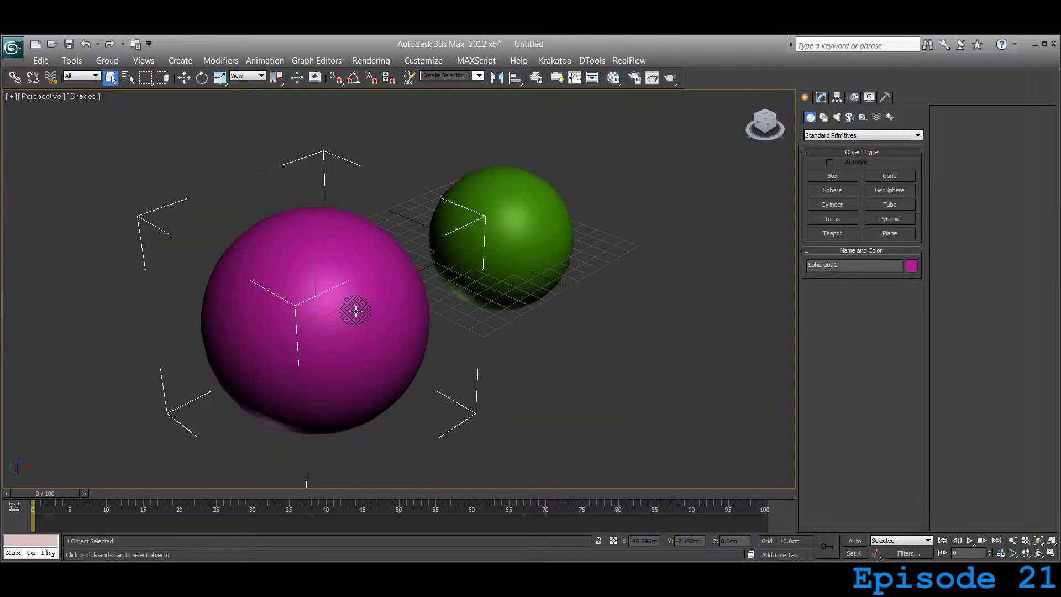
{"action": "mouse_move", "coordinate": [355, 310]}
{"action": "middle_mouse_down"}
{"action": "mouse_move", "coordinate": [328, 315]}
{"action": "mouse_move", "coordinate": [344, 315]}
{"action": "middle_mouse_up"}
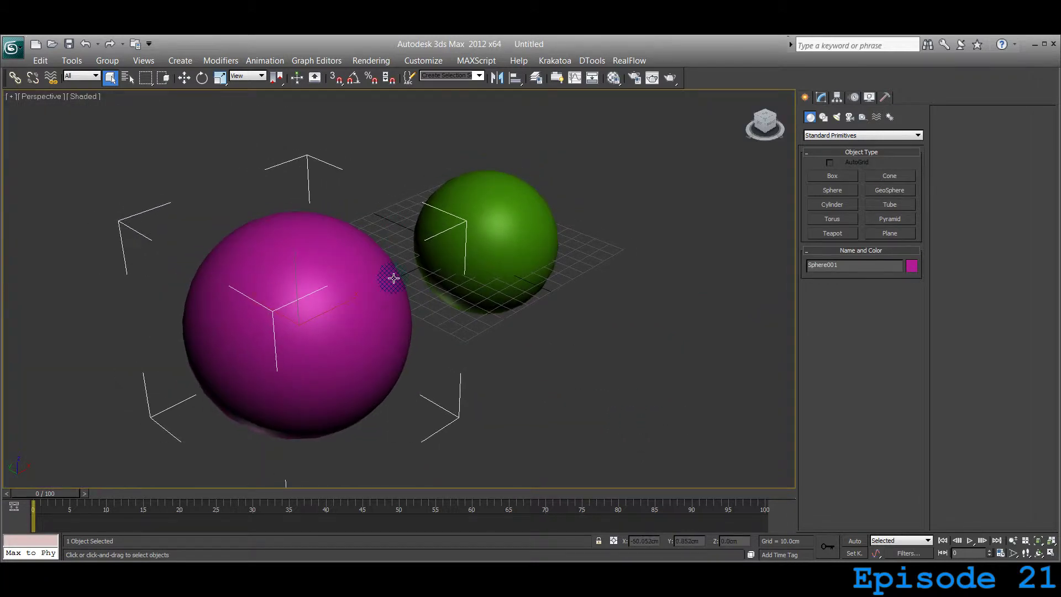
{"action": "middle_click_drag", "start_coordinate": [429, 329], "coordinate": [444, 310]}
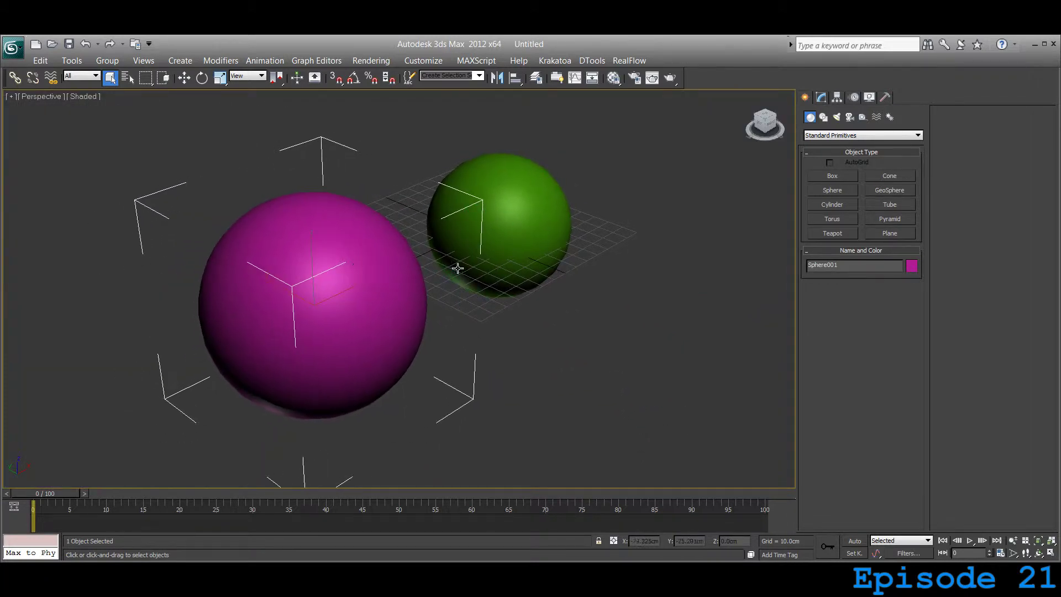
{"action": "middle_click_drag", "start_coordinate": [454, 266], "coordinate": [463, 280]}
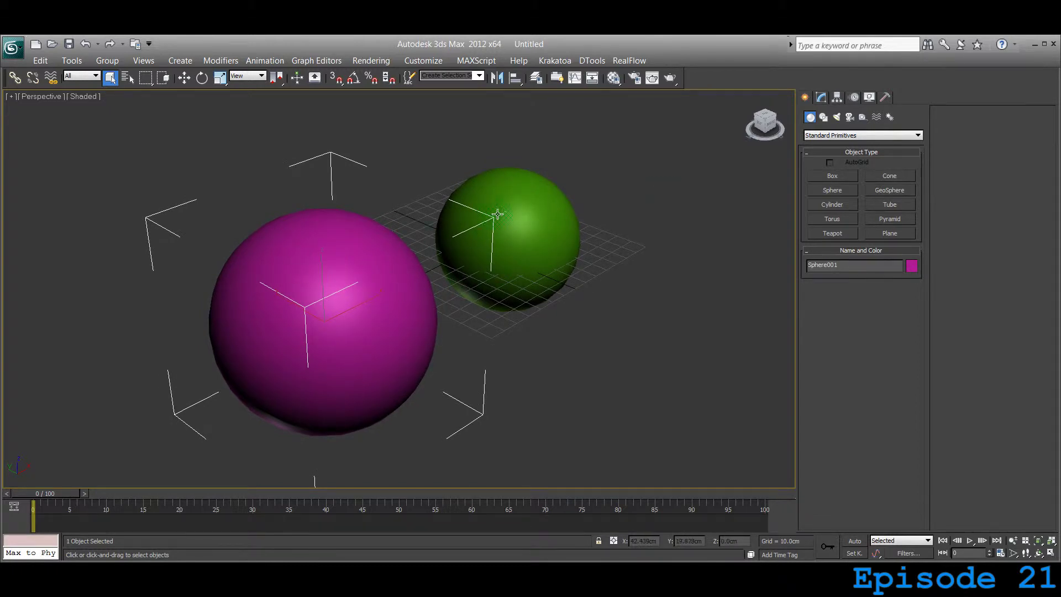
{"action": "key", "text": "ctrl+z"}
{"action": "key", "text": "ctrl+y"}
{"action": "left_click", "coordinate": [509, 256]}
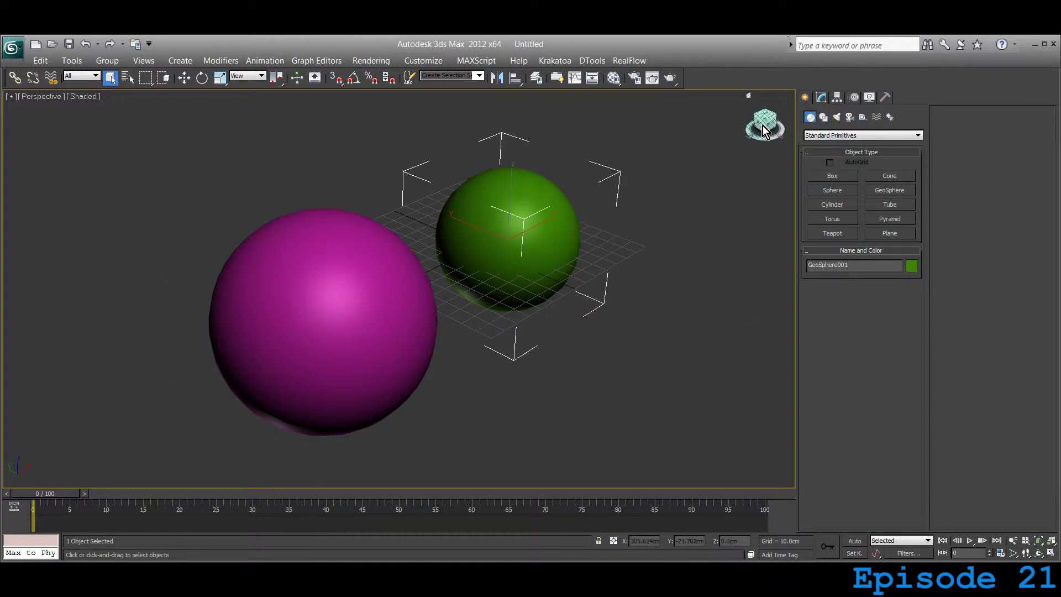
In the Modify panel, set GeoSphere001's radius to 71.839cm and segments from 4 to 8
{"action": "left_click", "coordinate": [822, 97]}
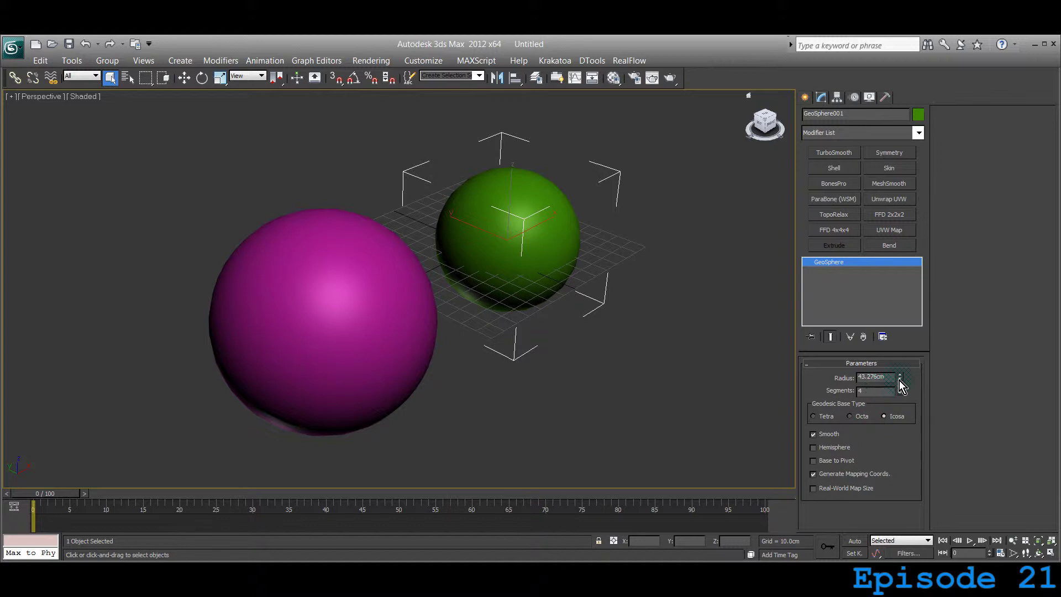
{"action": "left_click_drag", "start_coordinate": [899, 380], "coordinate": [914, 343]}
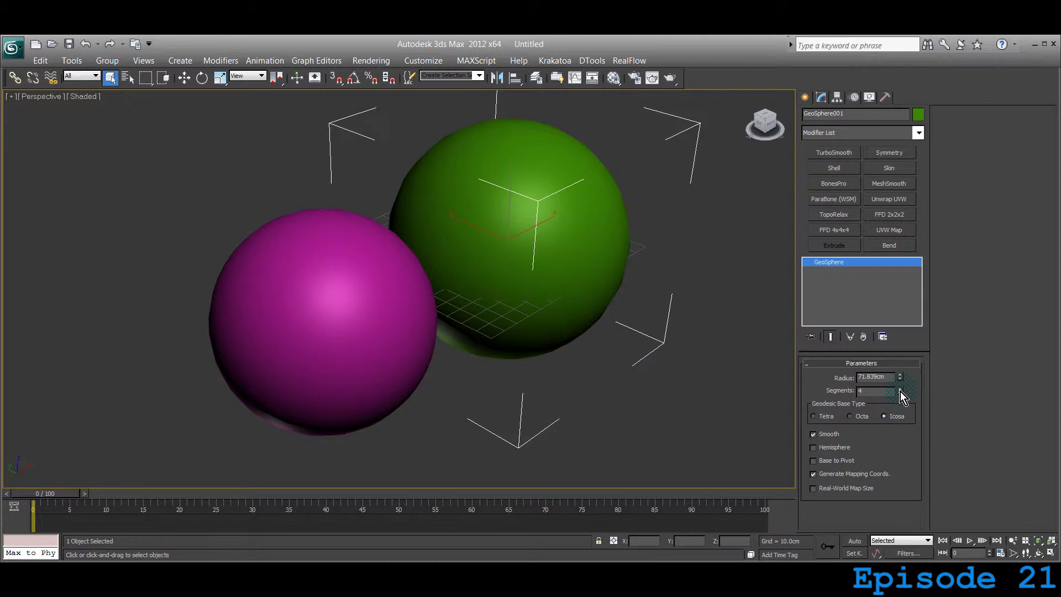
{"action": "left_click_drag", "start_coordinate": [900, 389], "coordinate": [900, 383]}
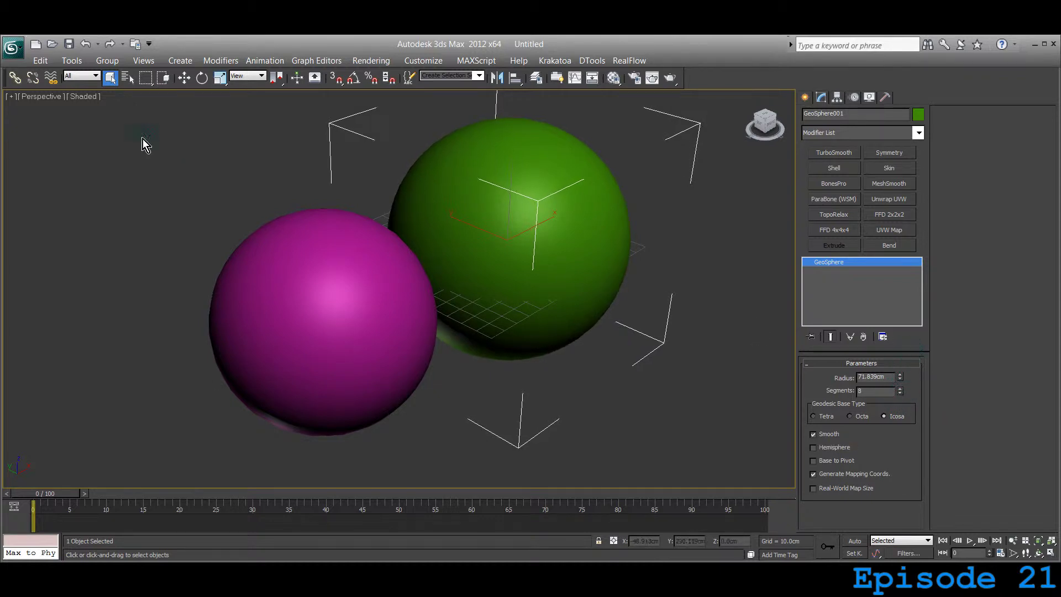
{"action": "left_click", "coordinate": [81, 97]}
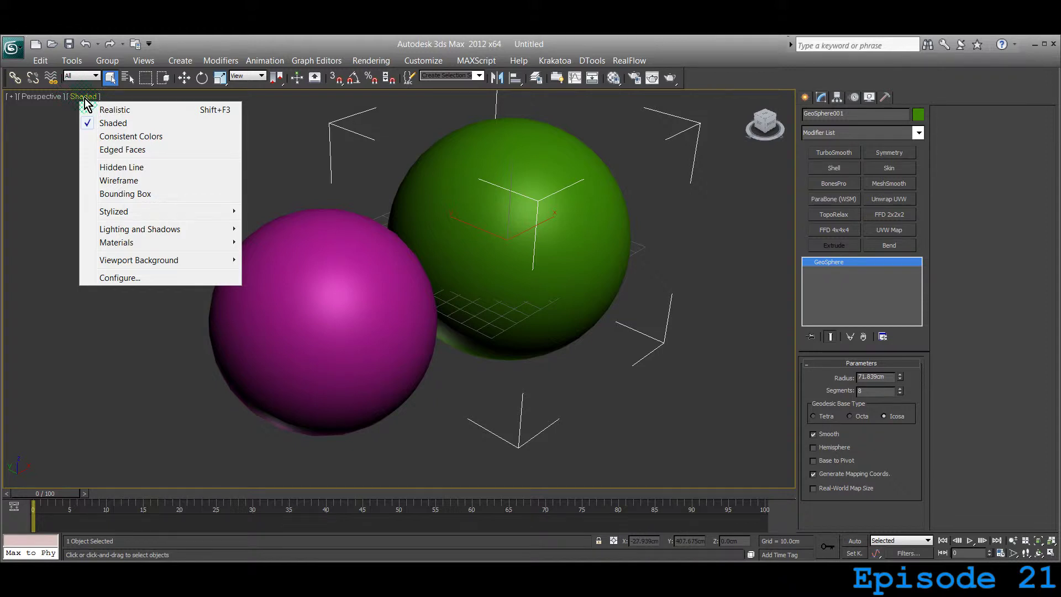
Turn on Edged Faces in the Perspective view to show the triangular mesh
{"action": "left_click", "coordinate": [96, 157]}
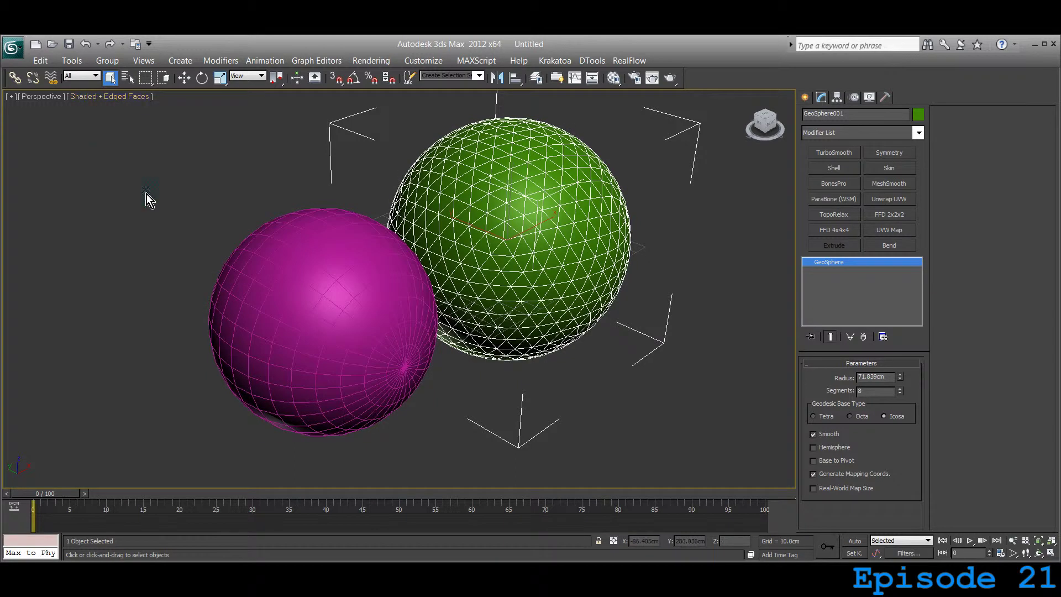
{"action": "middle_click_drag", "start_coordinate": [408, 355], "coordinate": [388, 362]}
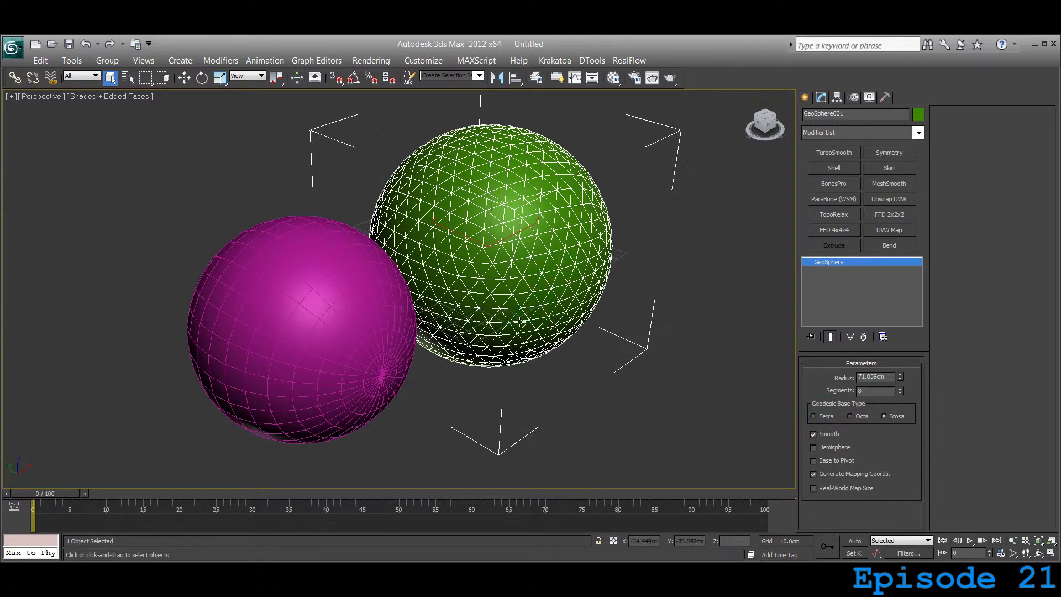
{"action": "middle_click_drag", "start_coordinate": [401, 329], "coordinate": [568, 299]}
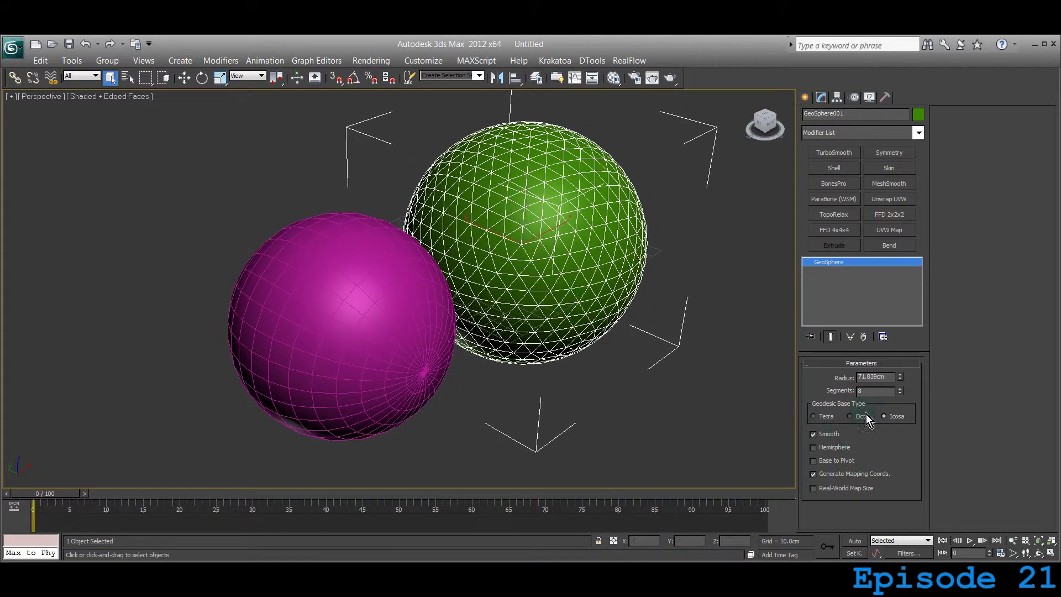
Drop the GeoSphere's segments to 3 and lower, then restore them to 8
{"action": "left_click_drag", "start_coordinate": [901, 390], "coordinate": [905, 504]}
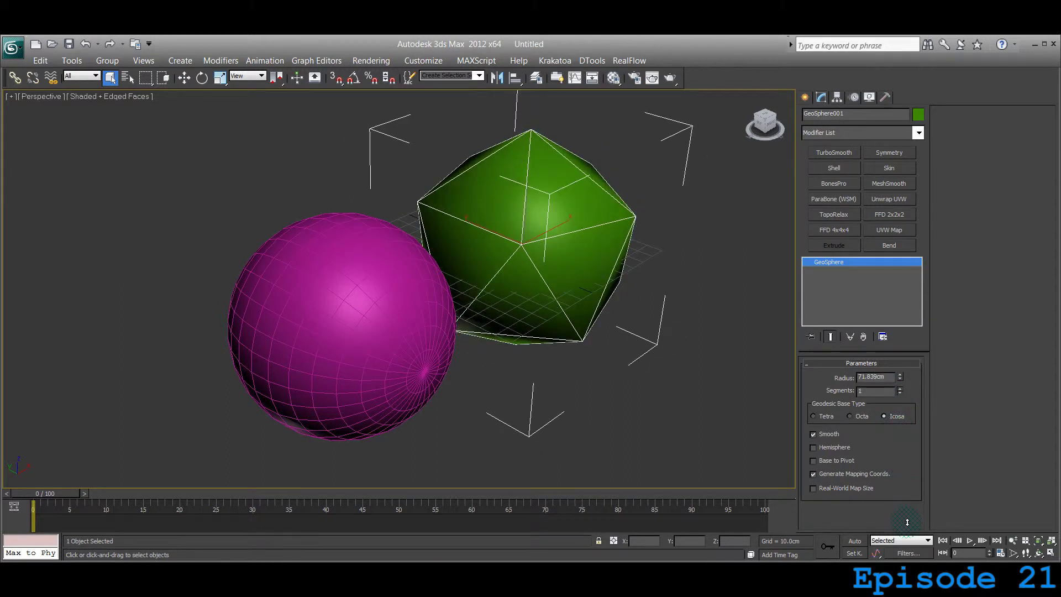
{"action": "middle_click_drag", "start_coordinate": [751, 407], "coordinate": [561, 358], "text": "alt"}
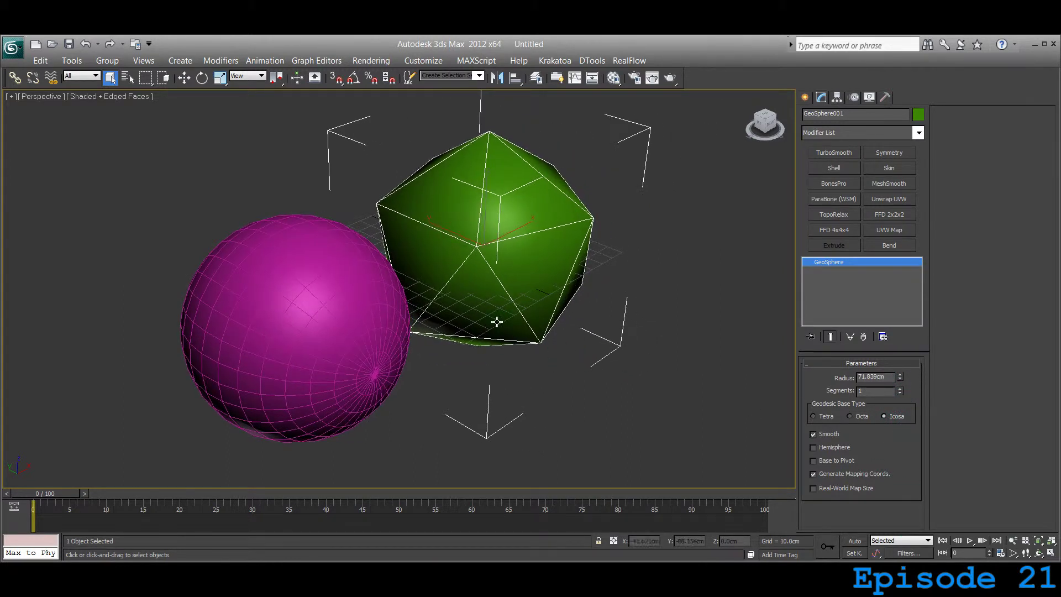
{"action": "key", "text": "ctrl+r"}
{"action": "left_click_drag", "start_coordinate": [454, 285], "coordinate": [405, 284]}
{"action": "right_click", "coordinate": [434, 289]}
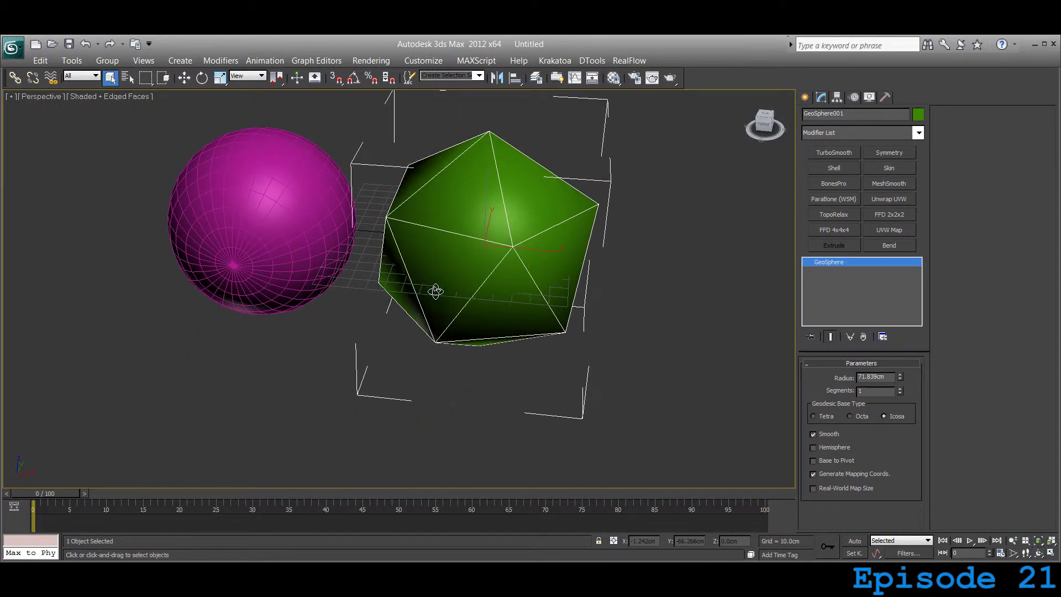
{"action": "left_click_drag", "start_coordinate": [902, 390], "coordinate": [901, 391]}
Orbit with Arc Rotate to face the spheres head-on
{"action": "middle_click_drag", "start_coordinate": [628, 333], "coordinate": [553, 299], "text": "alt"}
{"action": "key", "text": "ctrl+r"}
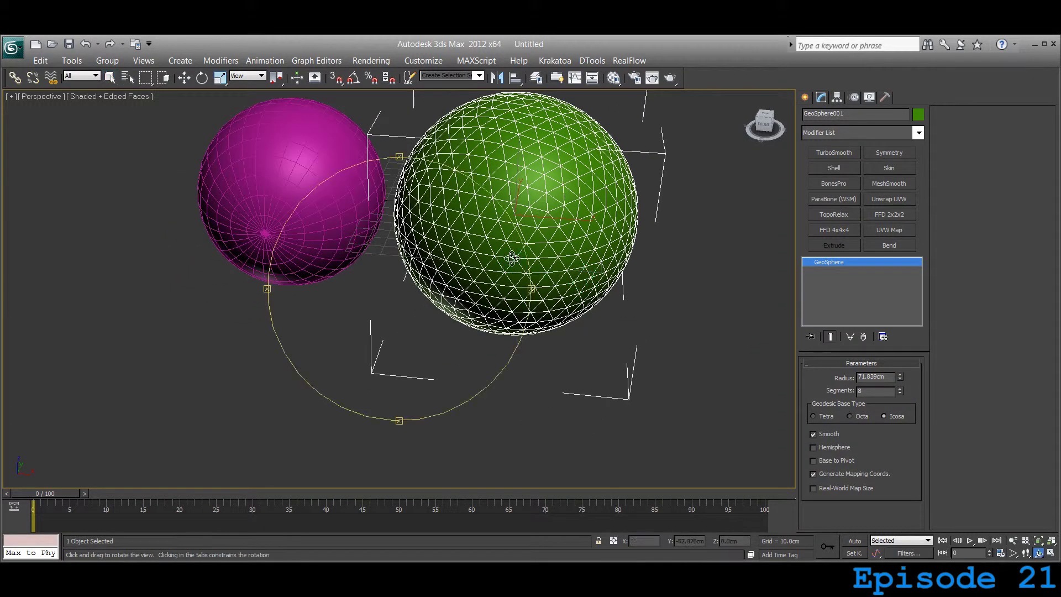
{"action": "left_click_drag", "start_coordinate": [498, 277], "coordinate": [451, 270]}
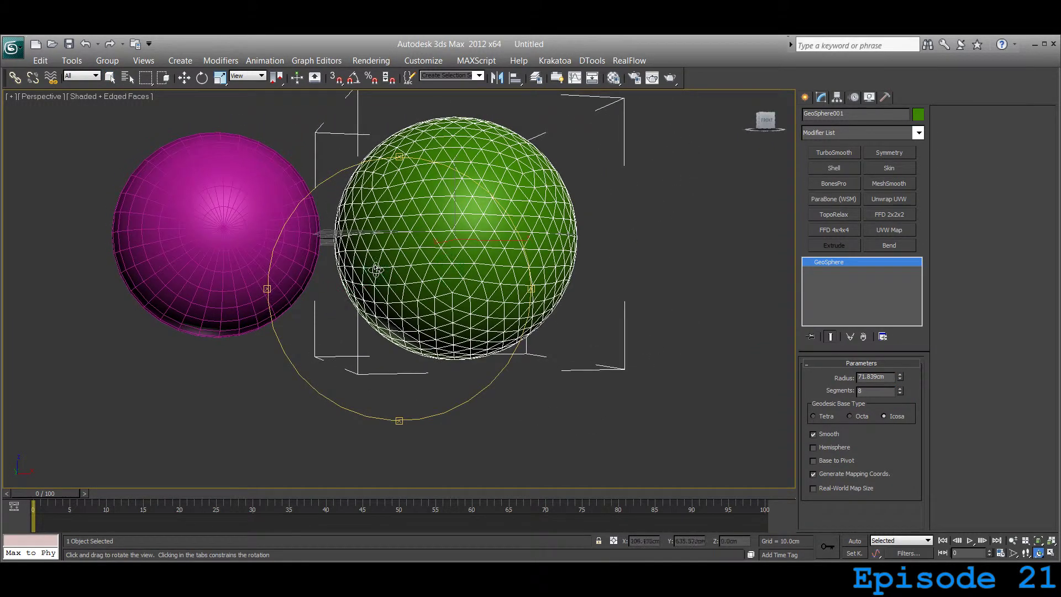
{"action": "left_click_drag", "start_coordinate": [379, 271], "coordinate": [404, 303]}
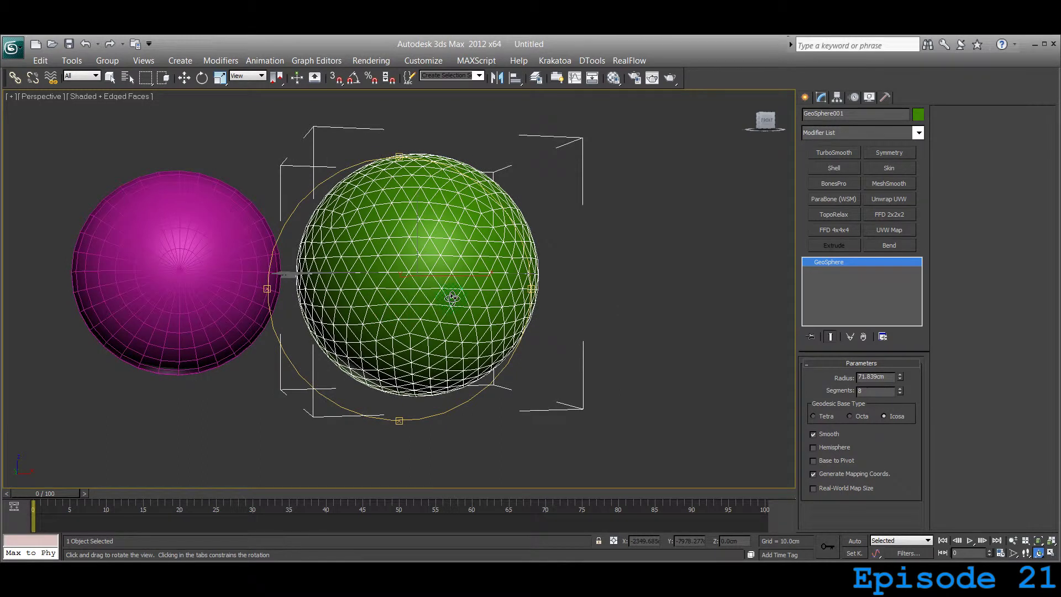
{"action": "key", "text": "q"}
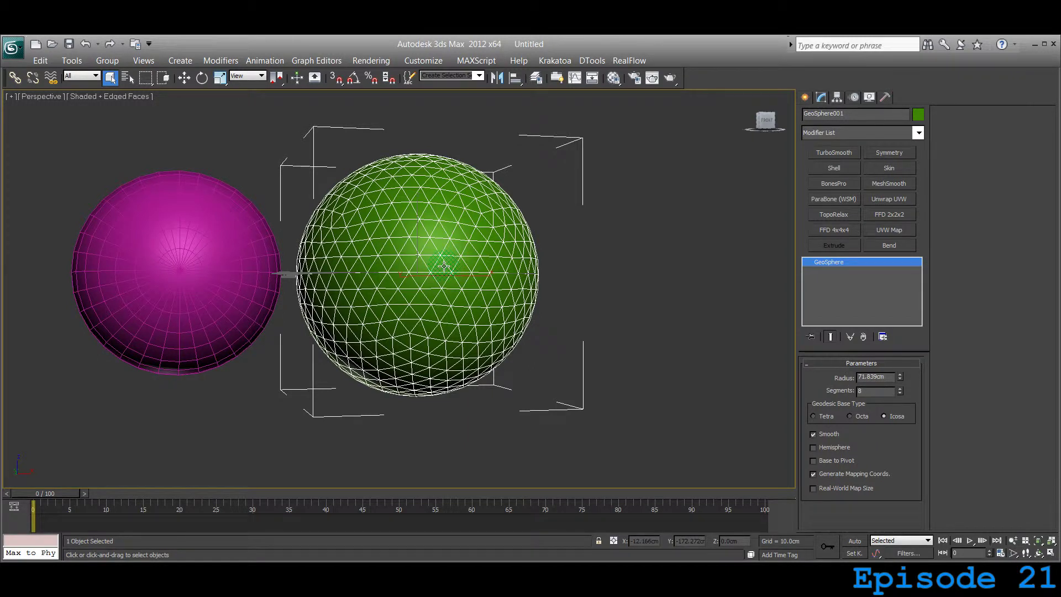
Zoom in on the green sphere and switch its Geodesic Base Type to Octa
{"action": "middle_click_drag", "start_coordinate": [444, 266], "coordinate": [511, 270]}
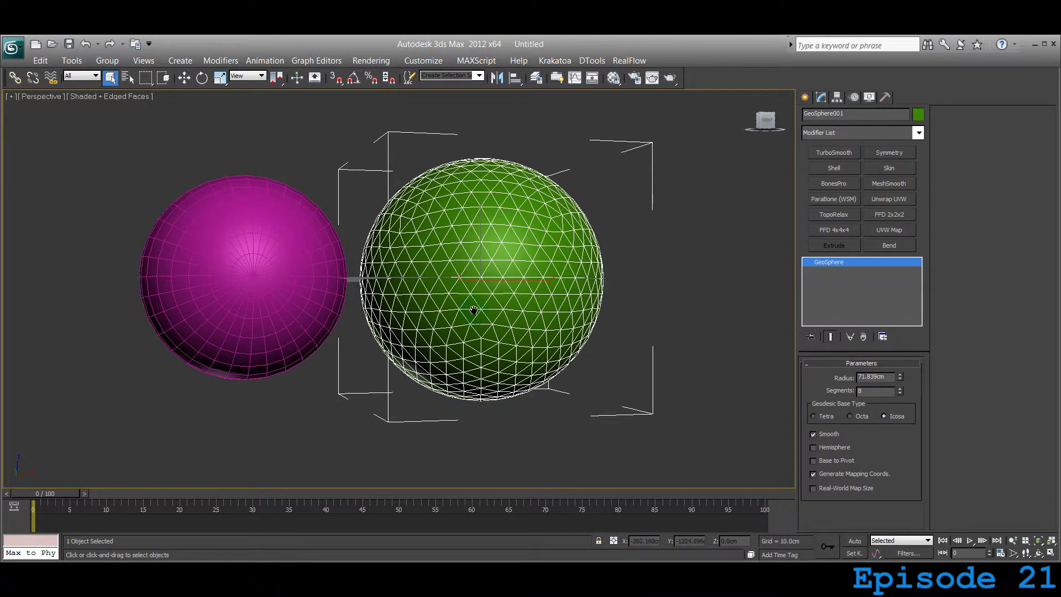
{"action": "middle_click_drag", "start_coordinate": [489, 319], "coordinate": [337, 289]}
{"action": "scroll", "coordinate": [553, 245], "scroll_direction": "up", "scroll_amount": 6}
{"action": "scroll", "coordinate": [386, 282], "scroll_direction": "up", "scroll_amount": 5}
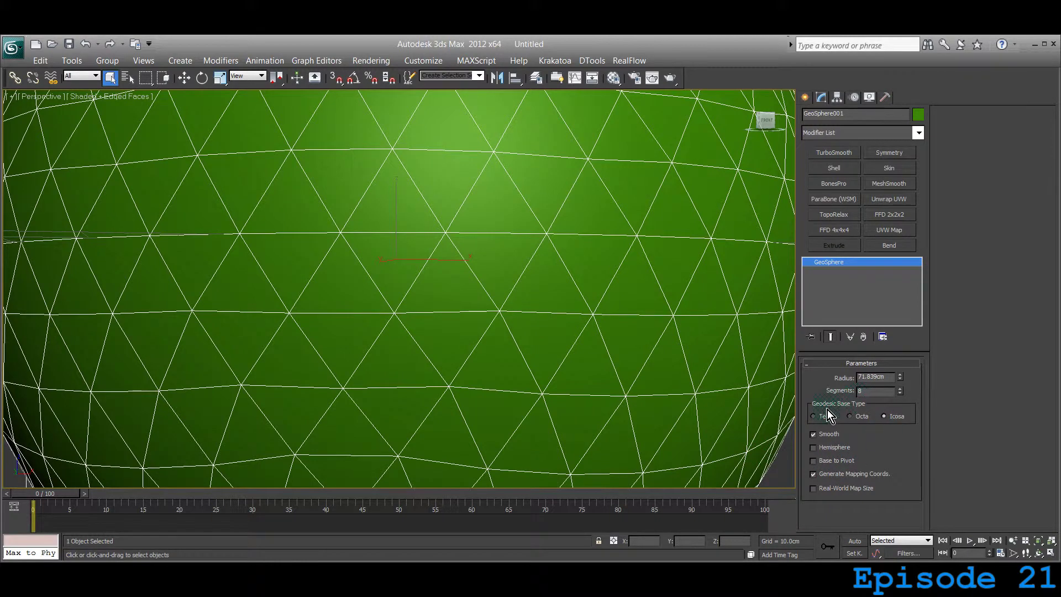
{"action": "left_click", "coordinate": [857, 418]}
{"action": "scroll", "coordinate": [366, 355], "scroll_direction": "down", "scroll_amount": 4}
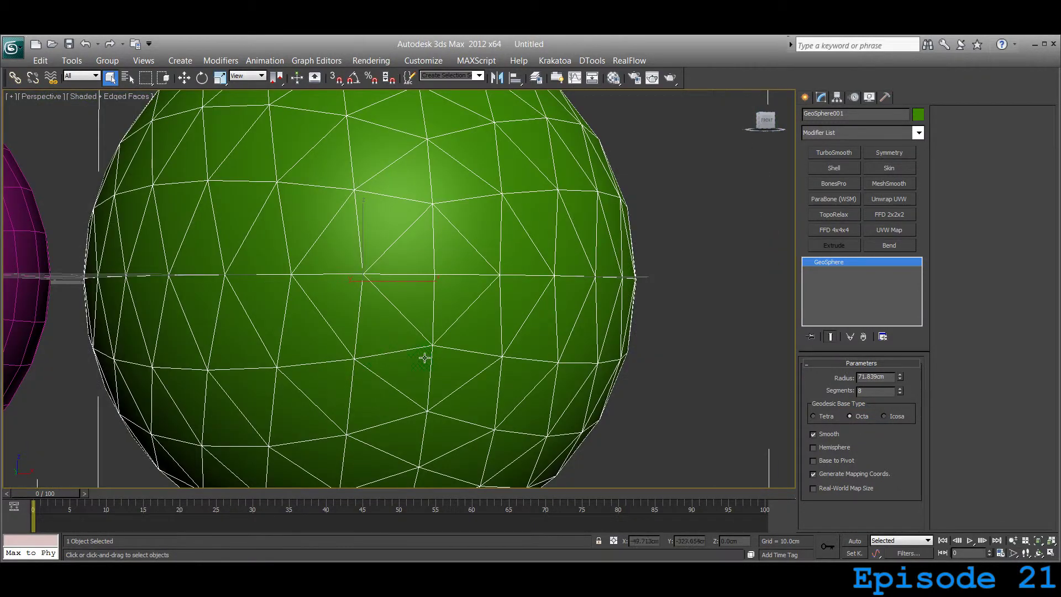
{"action": "middle_click_drag", "start_coordinate": [424, 358], "coordinate": [433, 426]}
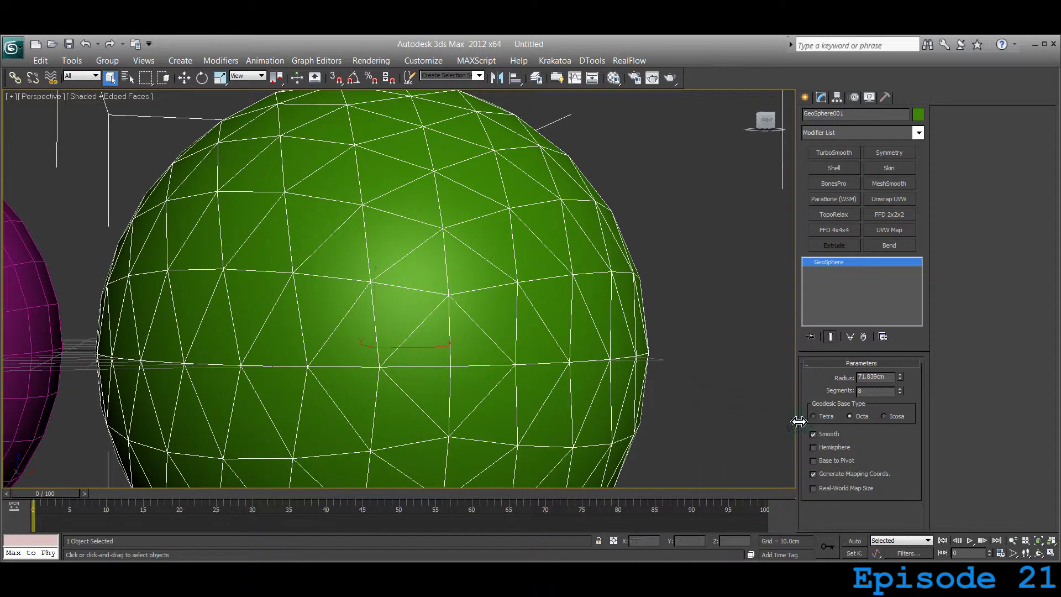
Change the GeoSphere's base type to Tetra for larger, coarser faces
{"action": "left_click", "coordinate": [816, 420]}
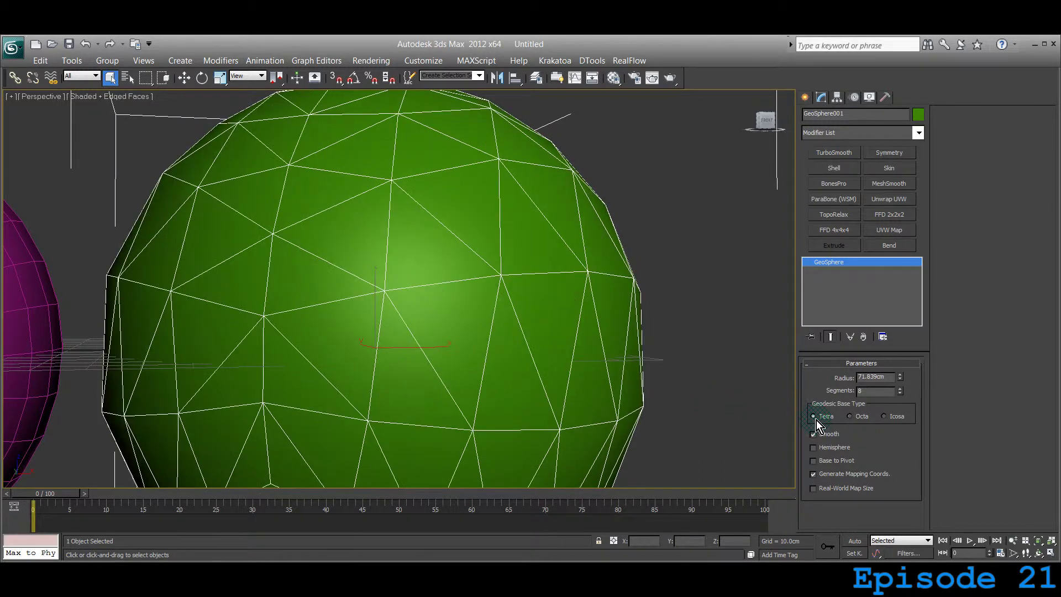
{"action": "middle_click_drag", "start_coordinate": [586, 328], "coordinate": [558, 313]}
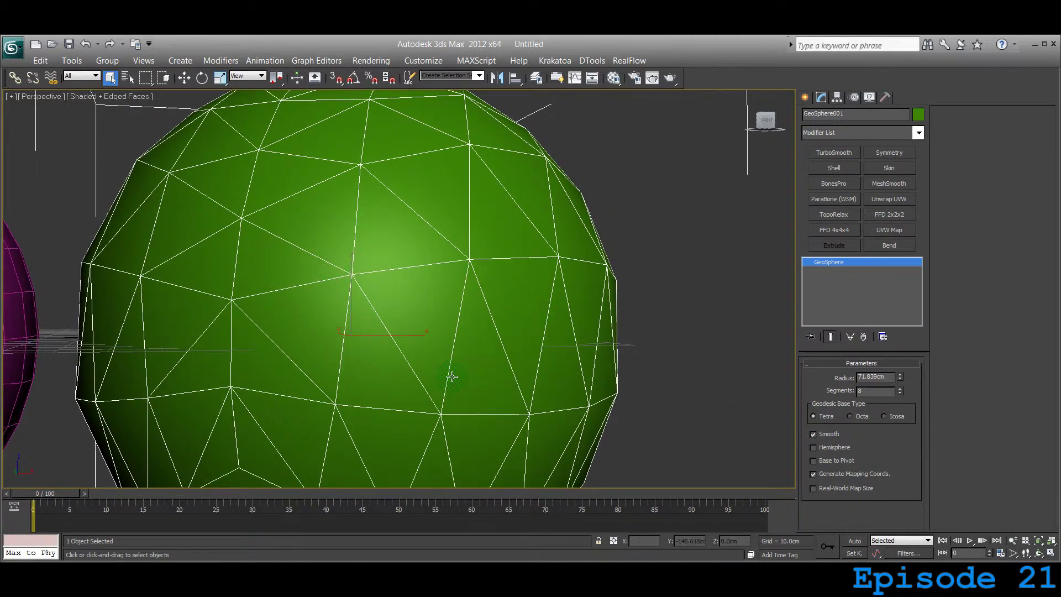
{"action": "middle_click_drag", "start_coordinate": [418, 313], "coordinate": [445, 293]}
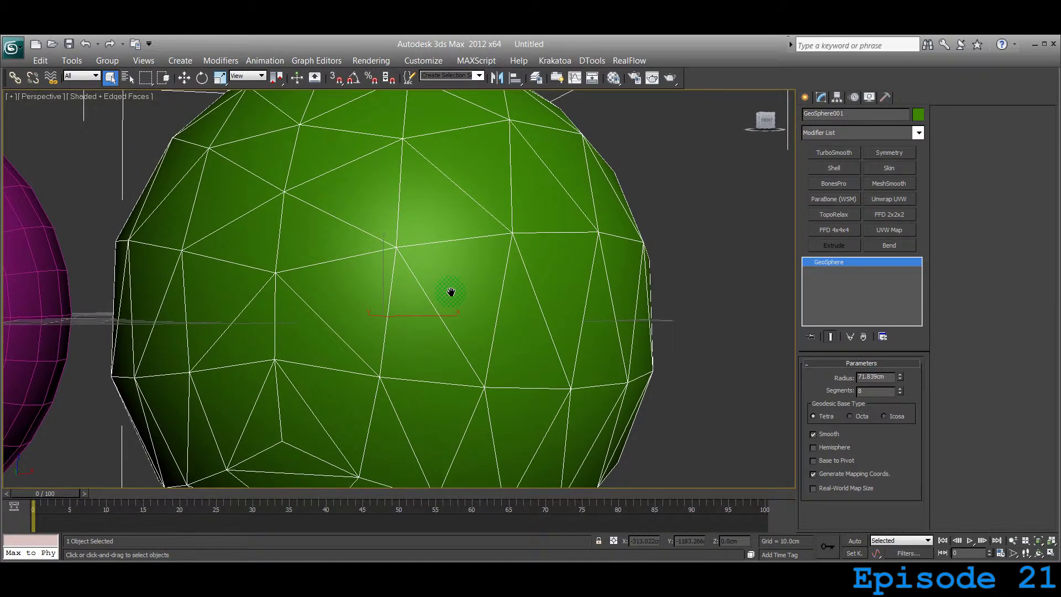
{"action": "scroll", "coordinate": [450, 294], "scroll_direction": "down", "scroll_amount": 3}
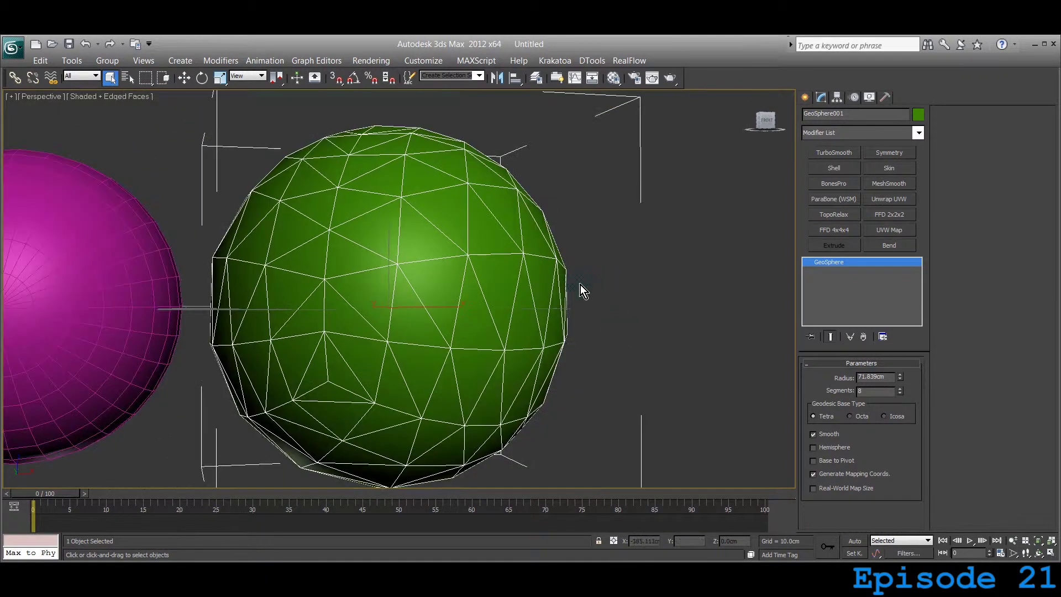
Set GeoSphere001's Geodesic Base Type back to Icosa and recentre both spheres in view
{"action": "left_click", "coordinate": [884, 420]}
{"action": "scroll", "coordinate": [541, 371], "scroll_direction": "up", "scroll_amount": 1}
{"action": "middle_click_drag", "start_coordinate": [398, 312], "coordinate": [462, 296]}
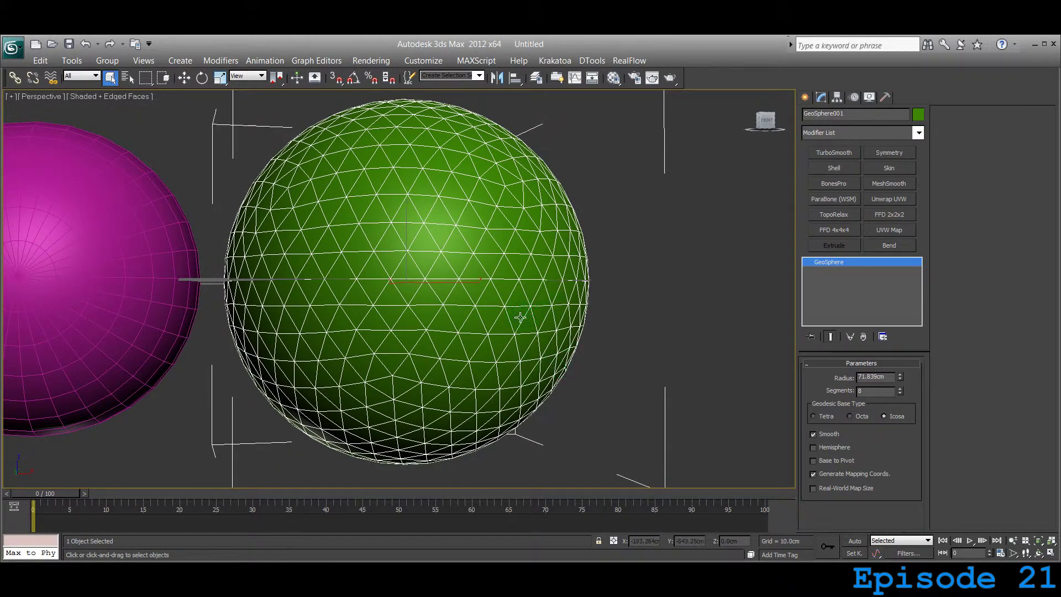
{"action": "middle_click_drag", "start_coordinate": [606, 317], "coordinate": [591, 299]}
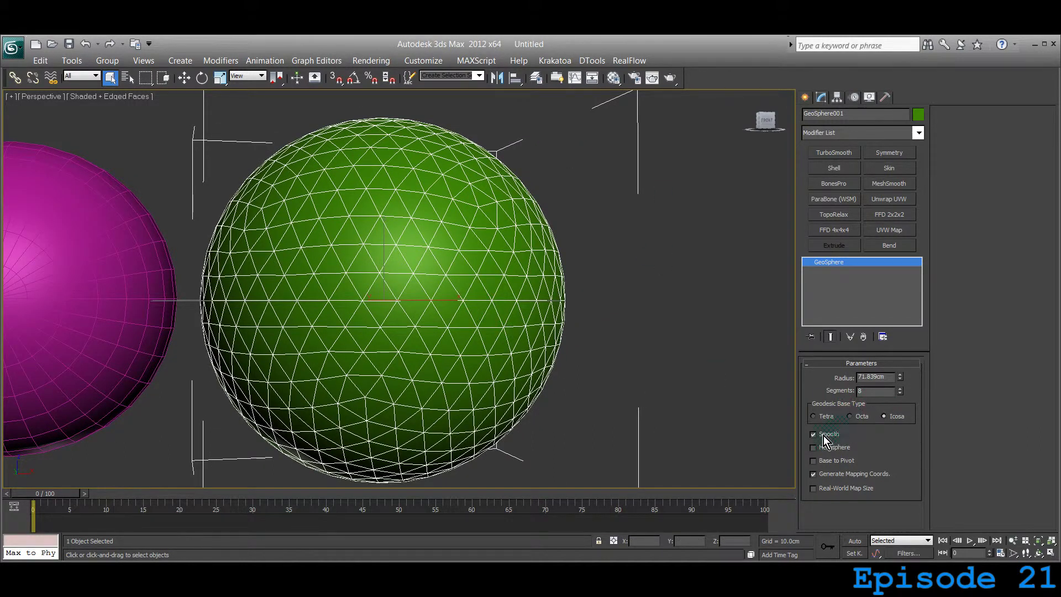
{"action": "middle_click_drag", "start_coordinate": [543, 340], "coordinate": [662, 345]}
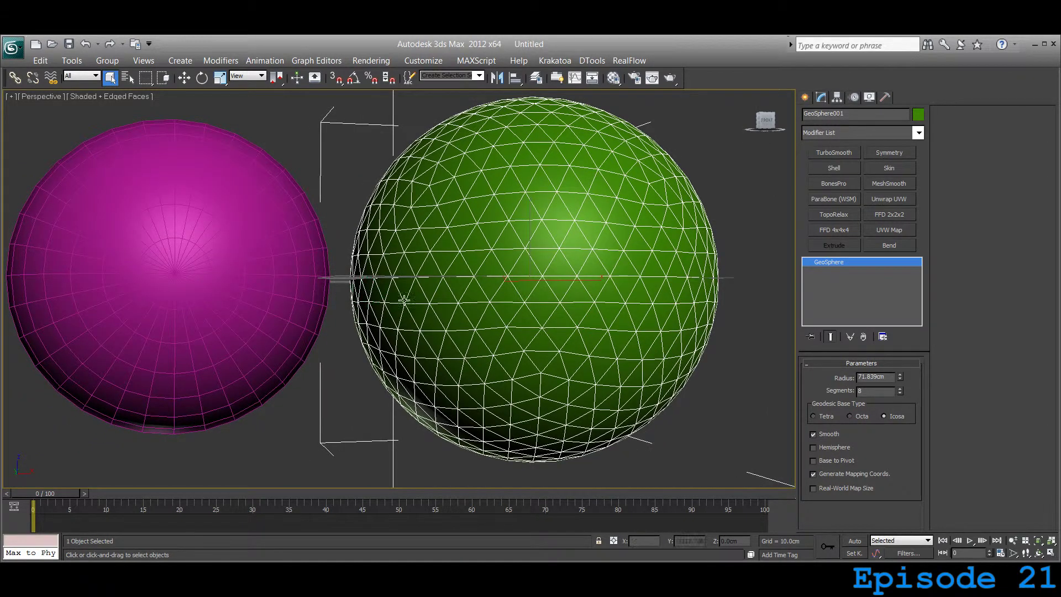
{"action": "scroll", "coordinate": [294, 303], "scroll_direction": "up", "scroll_amount": 6}
{"action": "mouse_move", "coordinate": [312, 309]}
{"action": "middle_mouse_down"}
{"action": "mouse_move", "coordinate": [417, 277]}
{"action": "mouse_move", "coordinate": [310, 297]}
{"action": "middle_mouse_up"}
{"action": "scroll", "coordinate": [566, 300], "scroll_direction": "down", "scroll_amount": 5}
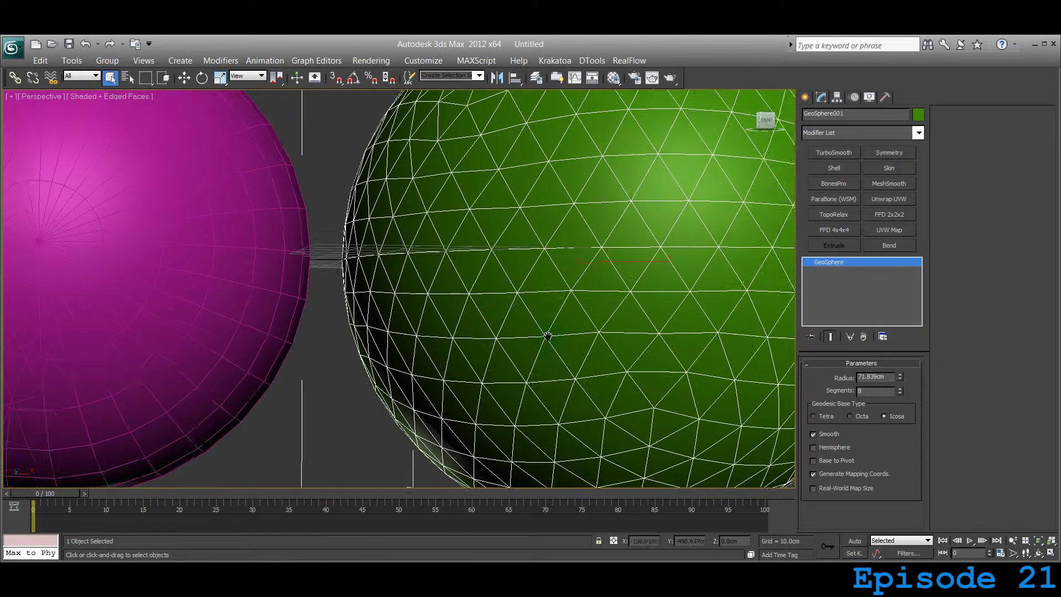
{"action": "middle_click_drag", "start_coordinate": [481, 377], "coordinate": [501, 372]}
{"action": "scroll", "coordinate": [501, 373], "scroll_direction": "down", "scroll_amount": 3}
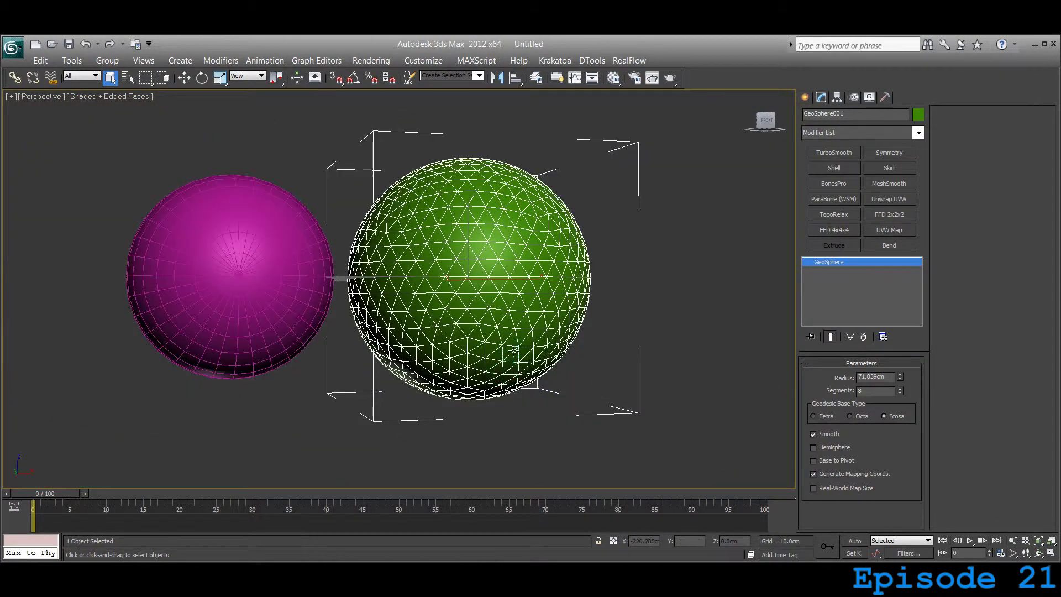
{"action": "middle_click_drag", "start_coordinate": [511, 325], "coordinate": [532, 363]}
{"action": "scroll", "coordinate": [532, 364], "scroll_direction": "up", "scroll_amount": 4}
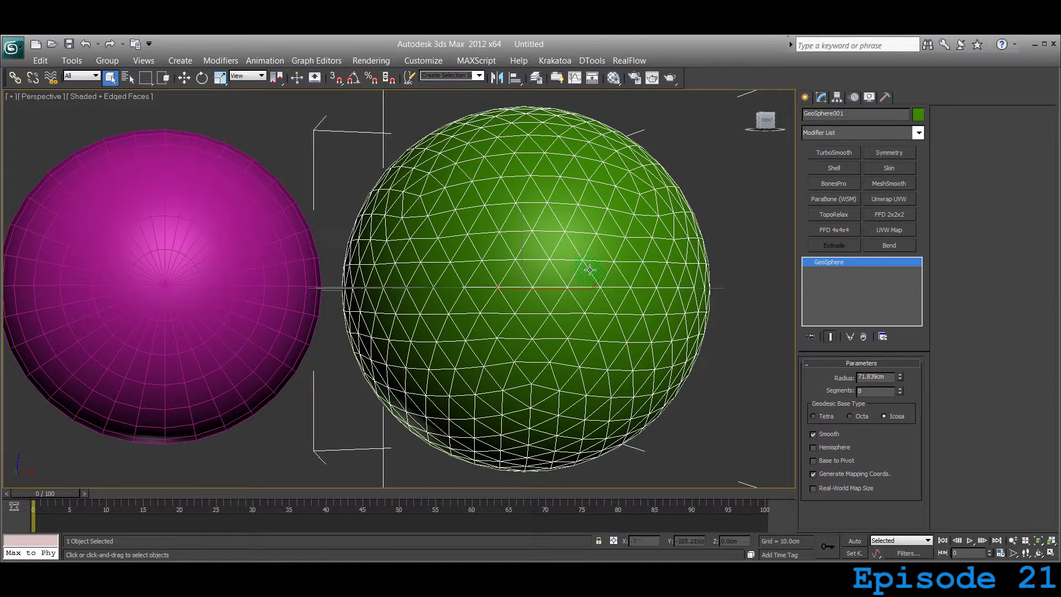
{"action": "middle_click_drag", "start_coordinate": [576, 268], "coordinate": [557, 274]}
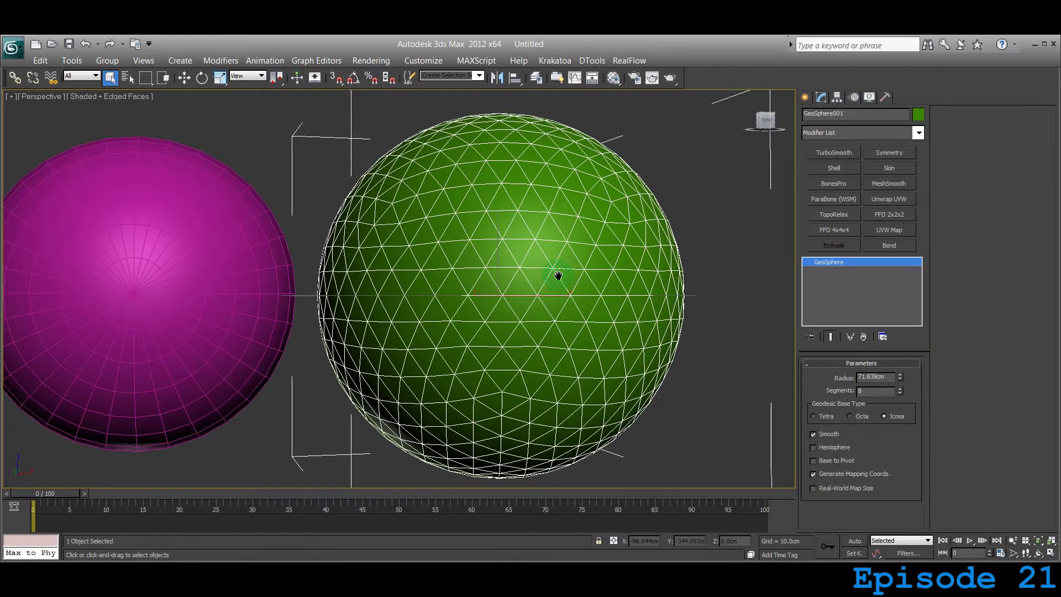
Enable Hemisphere on the GeoSphere and orbit to see the dome's flat base
{"action": "left_click", "coordinate": [814, 448]}
{"action": "middle_click_drag", "start_coordinate": [549, 362], "coordinate": [526, 346]}
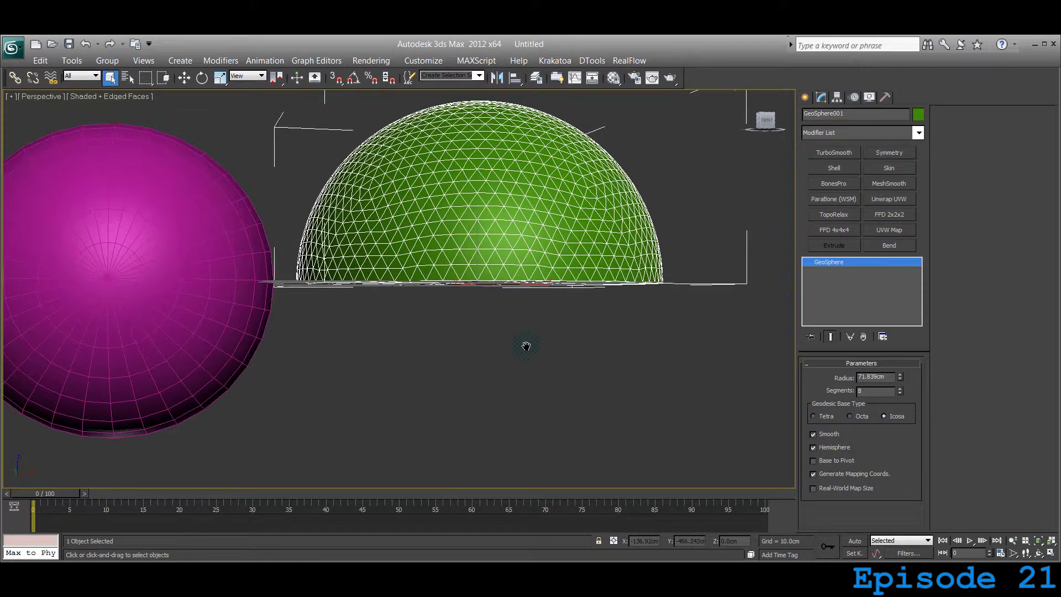
{"action": "middle_click_drag", "start_coordinate": [541, 276], "coordinate": [499, 323]}
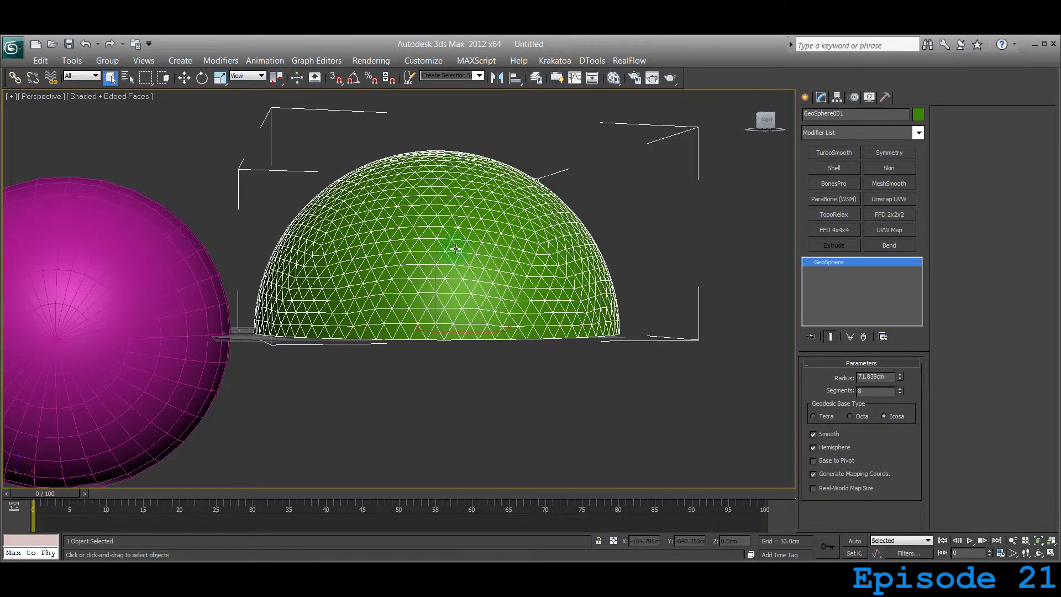
{"action": "scroll", "coordinate": [464, 251], "scroll_direction": "up", "scroll_amount": 5}
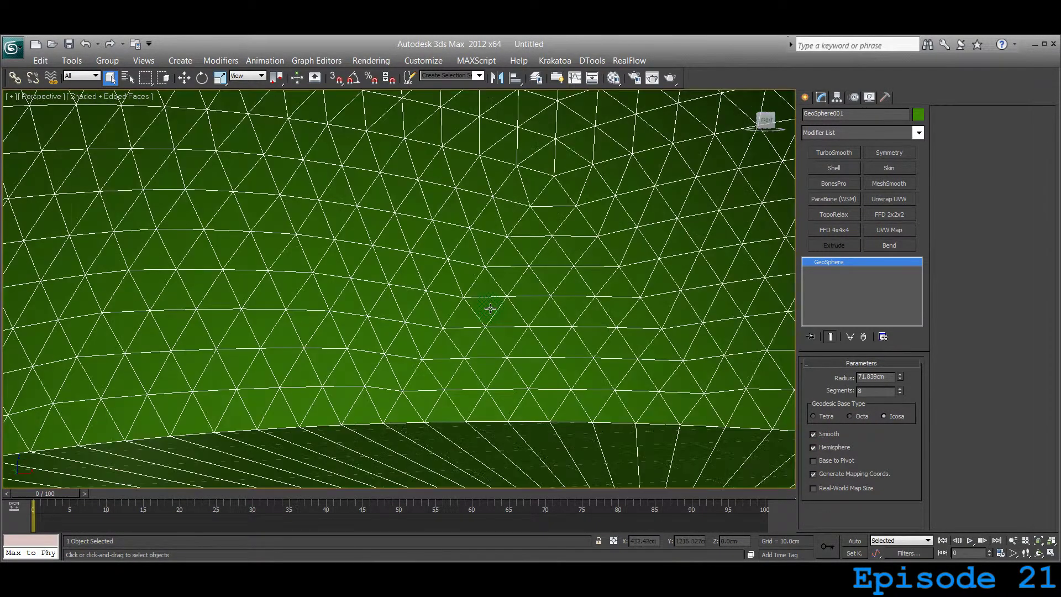
{"action": "middle_click_drag", "start_coordinate": [503, 346], "coordinate": [393, 194]}
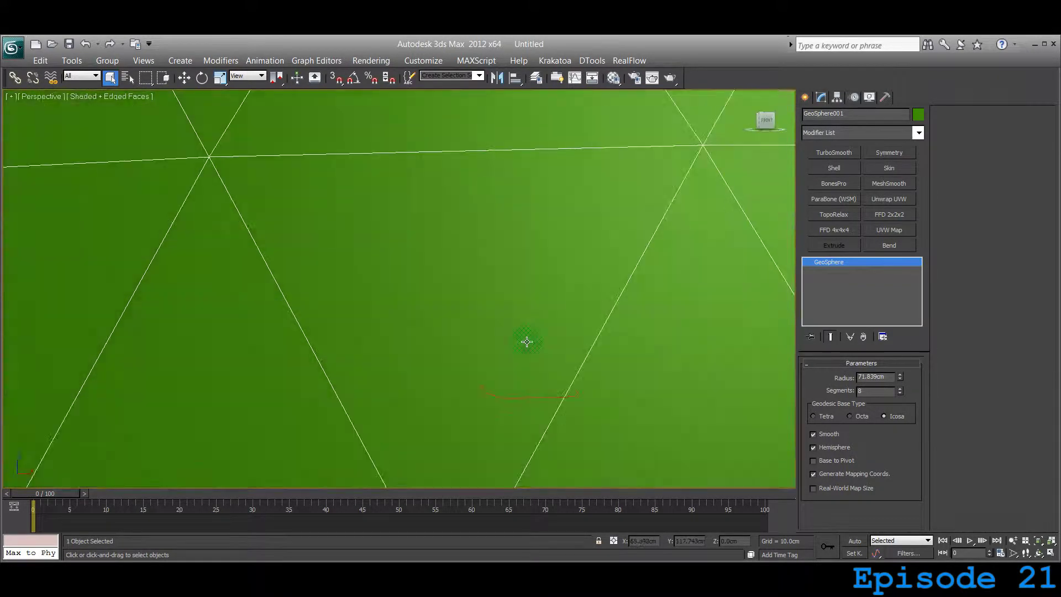
{"action": "scroll", "coordinate": [525, 339], "scroll_direction": "up", "scroll_amount": 3}
{"action": "scroll", "coordinate": [526, 339], "scroll_direction": "down", "scroll_amount": 6}
{"action": "middle_click_drag", "start_coordinate": [526, 339], "coordinate": [520, 349]}
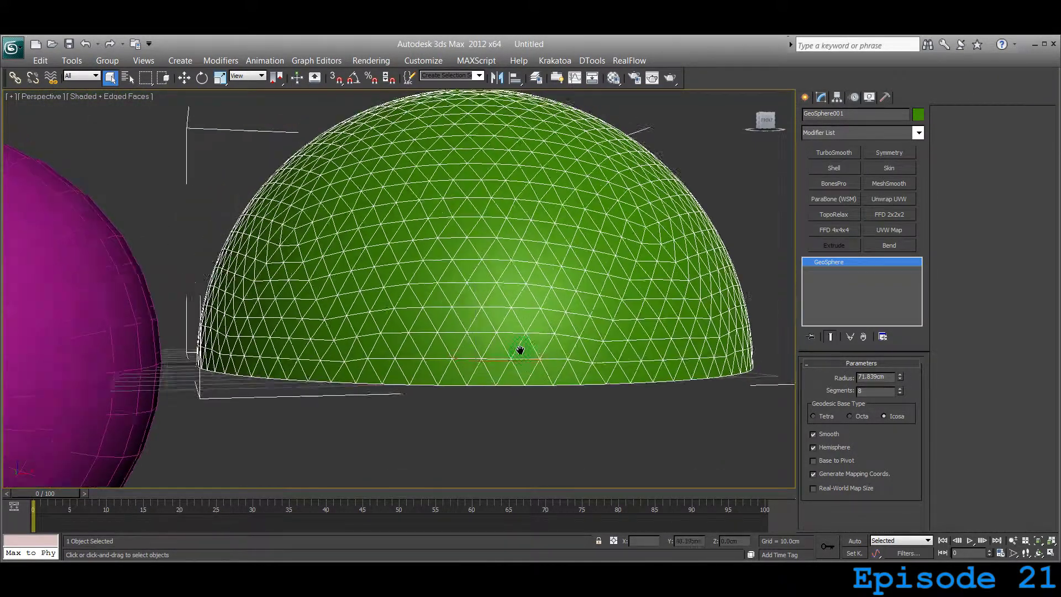
{"action": "scroll", "coordinate": [520, 349], "scroll_direction": "down", "scroll_amount": 5}
{"action": "scroll", "coordinate": [567, 341], "scroll_direction": "up", "scroll_amount": 1}
{"action": "key", "text": "ctrl+r"}
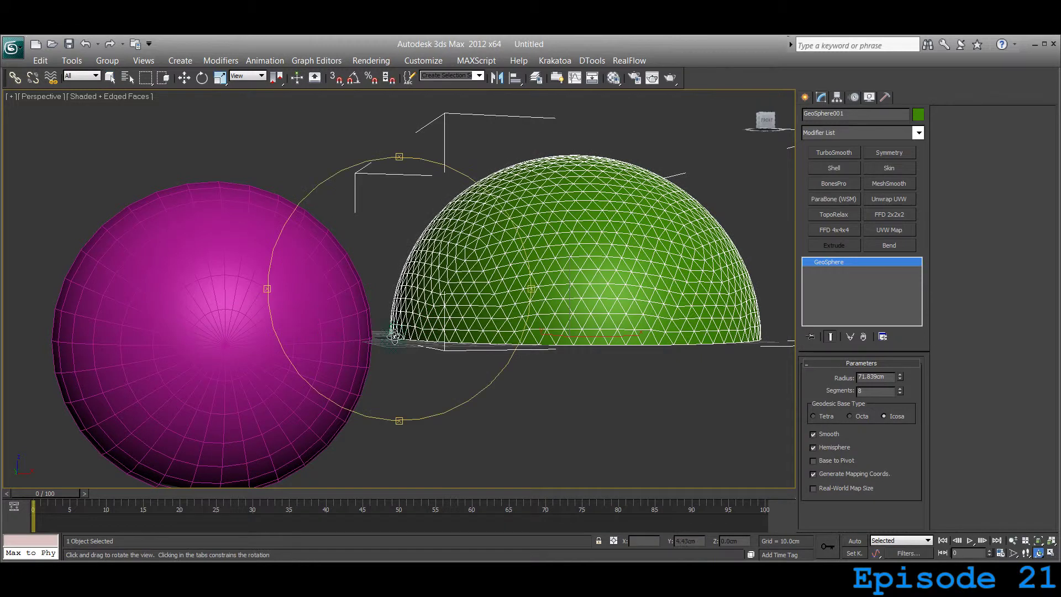
{"action": "left_click_drag", "start_coordinate": [395, 338], "coordinate": [399, 370]}
{"action": "key", "text": "q"}
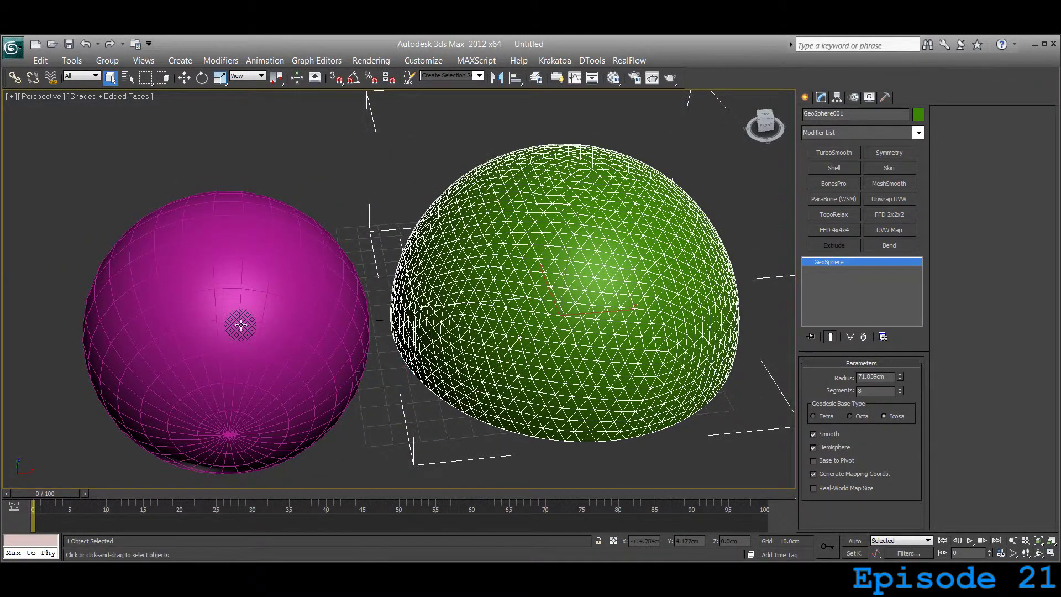
Select Sphere001 and try its Hemisphere spinner, cancelling to keep the sphere whole
{"action": "left_click", "coordinate": [237, 322]}
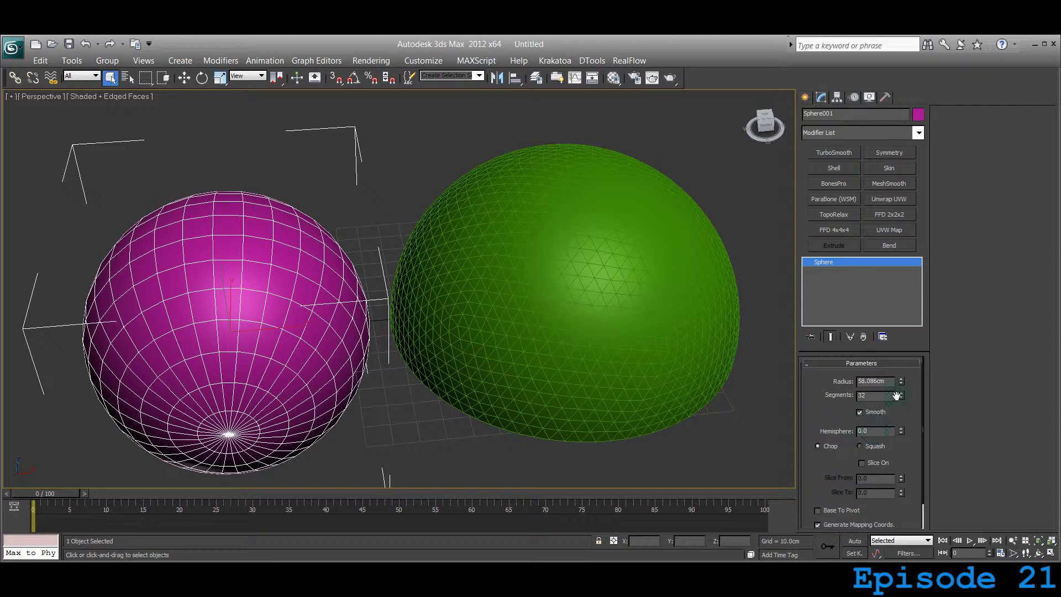
{"action": "scroll", "coordinate": [813, 399], "scroll_direction": "down", "scroll_amount": 2}
{"action": "scroll", "coordinate": [812, 398], "scroll_direction": "up", "scroll_amount": 2}
{"action": "left_click_drag", "start_coordinate": [901, 429], "coordinate": [898, 364]}
{"action": "right_click", "coordinate": [898, 364]}
{"action": "left_click", "coordinate": [582, 351]}
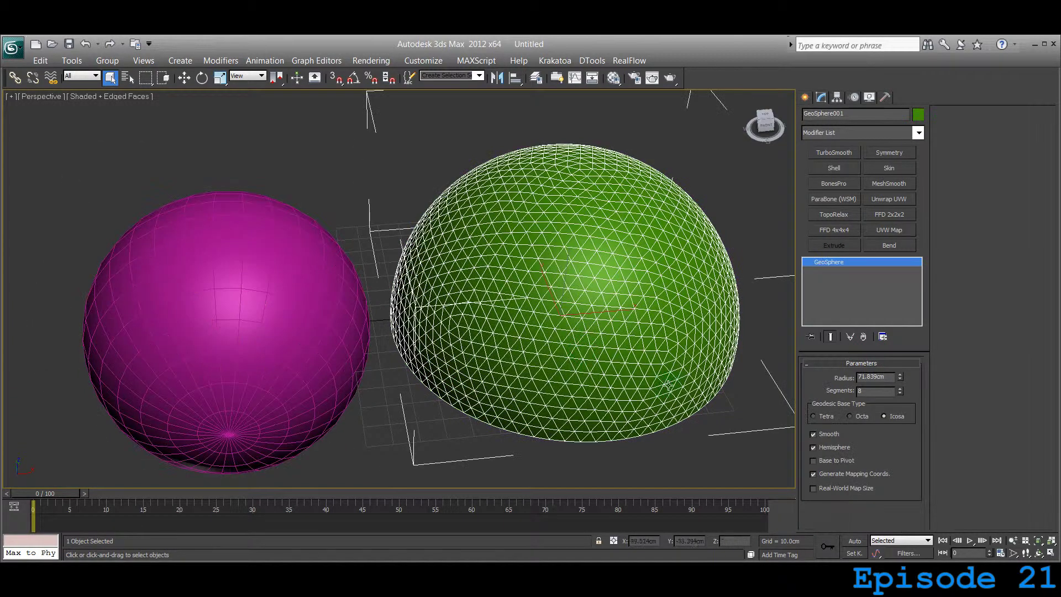
{"action": "left_click", "coordinate": [816, 452]}
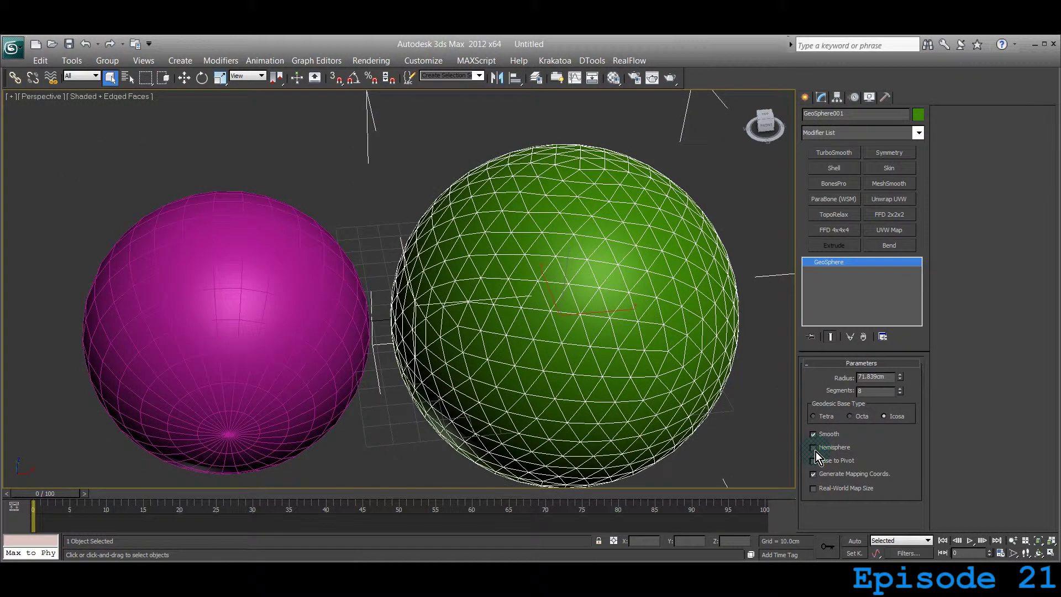
{"action": "left_click", "coordinate": [815, 452]}
{"action": "middle_click_drag", "start_coordinate": [627, 365], "coordinate": [553, 342], "text": "alt"}
{"action": "key", "text": "ctrl+r"}
{"action": "left_click_drag", "start_coordinate": [483, 328], "coordinate": [449, 298]}
{"action": "key", "text": "Escape"}
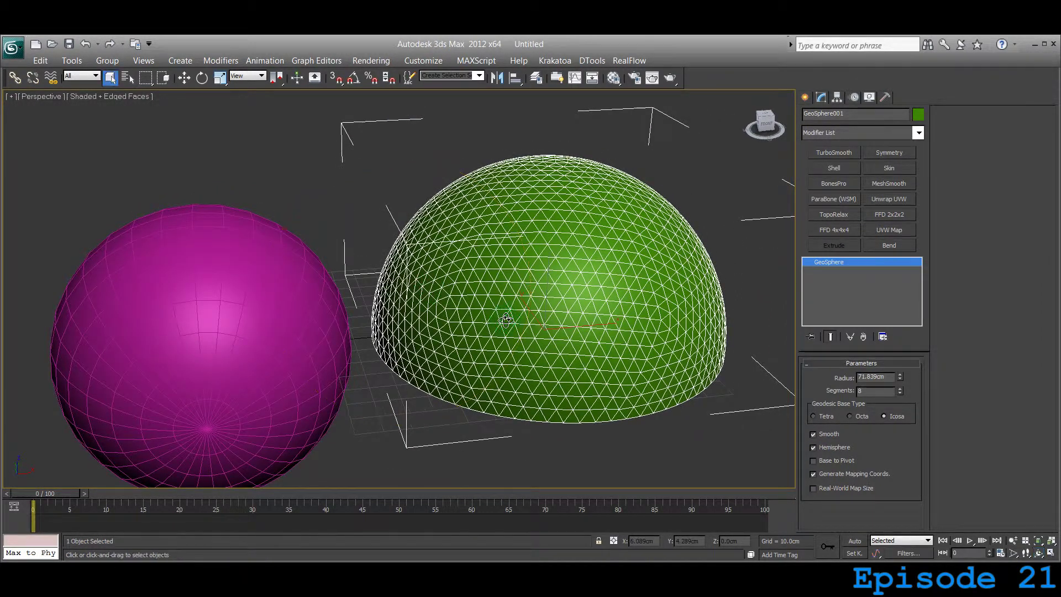
{"action": "middle_click_drag", "start_coordinate": [505, 319], "coordinate": [544, 324], "text": "alt"}
{"action": "middle_click_drag", "start_coordinate": [495, 293], "coordinate": [565, 300], "text": "alt"}
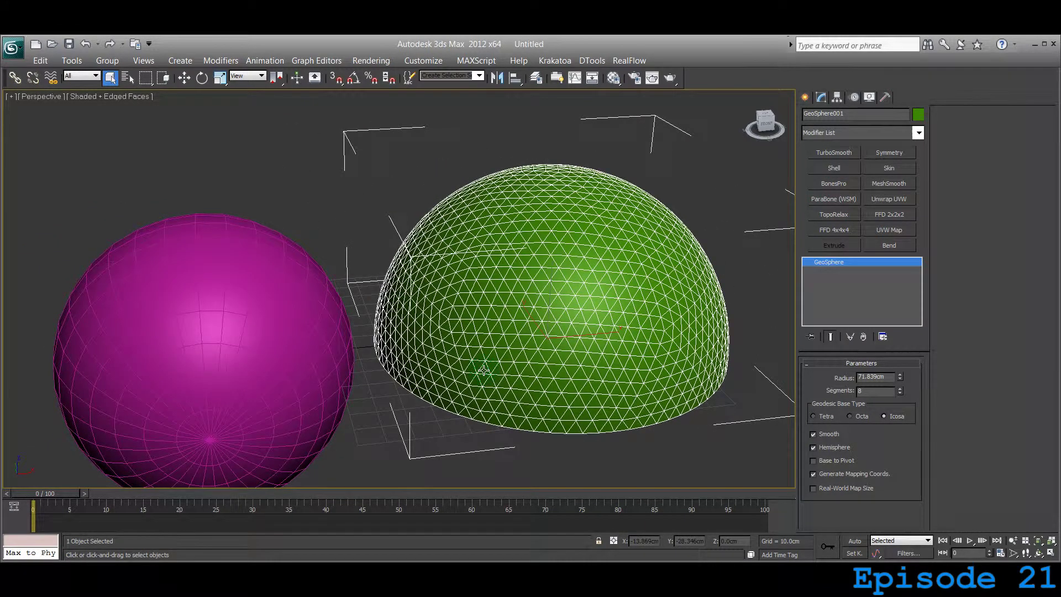
{"action": "middle_click_drag", "start_coordinate": [483, 370], "coordinate": [495, 371]}
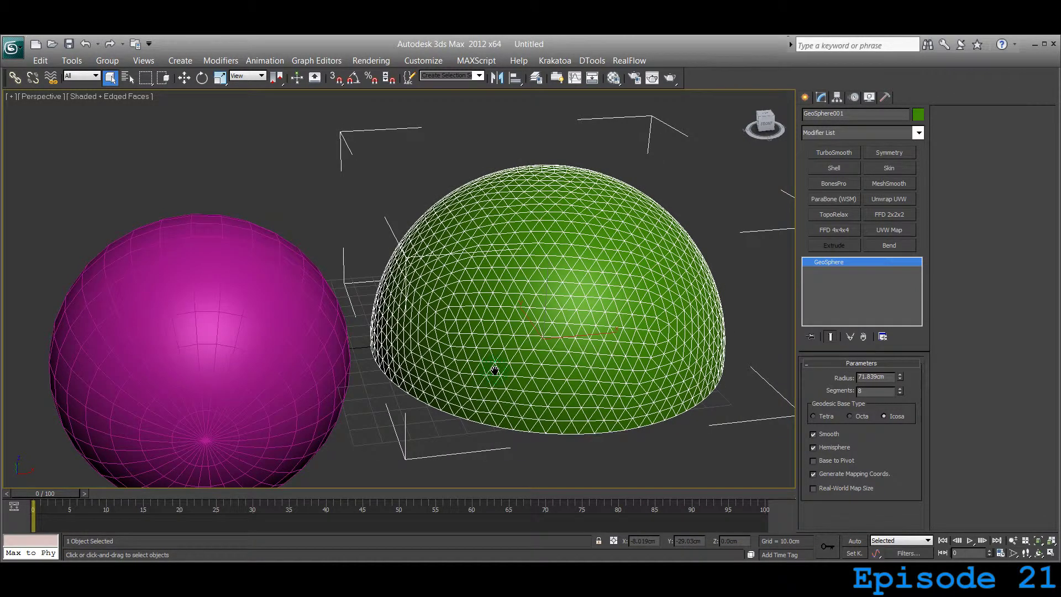